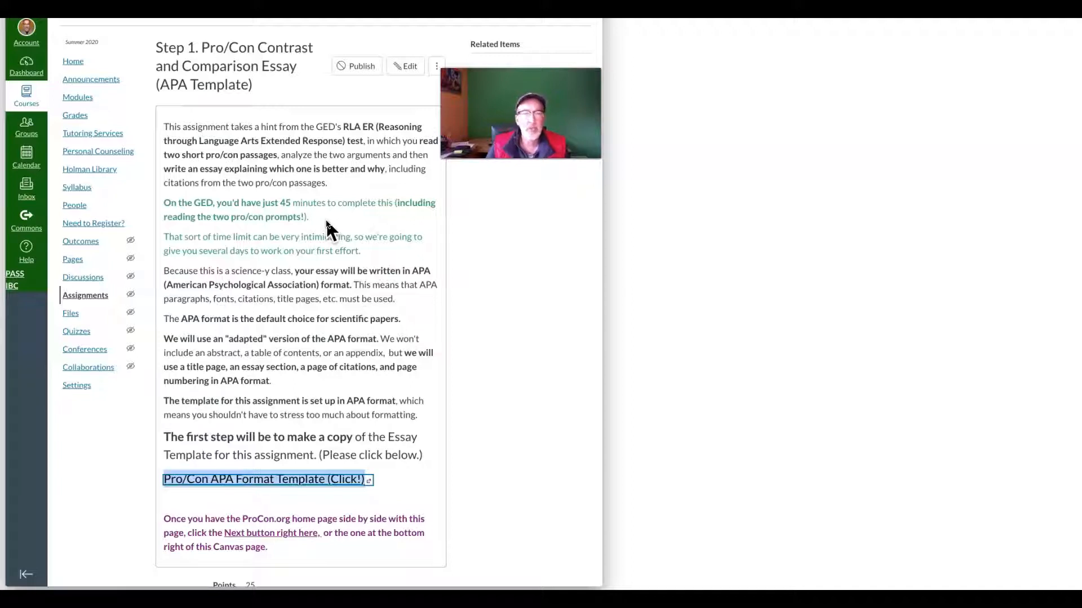
Open the Pro/Con APA Format Template link in an incognito window and hide the document outline.
left_click(328, 208)
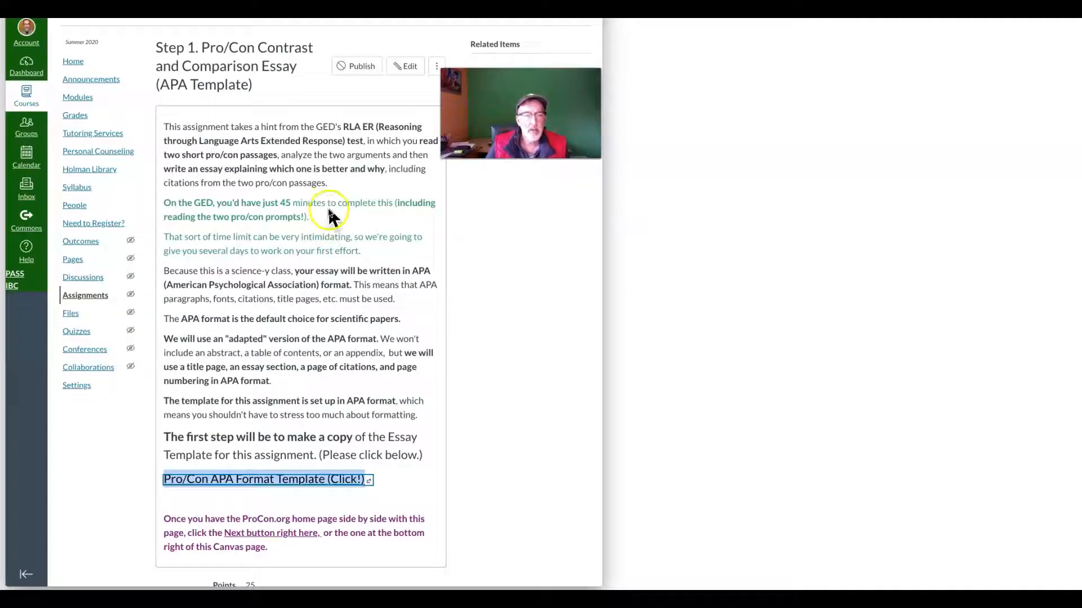
left_click(392, 256)
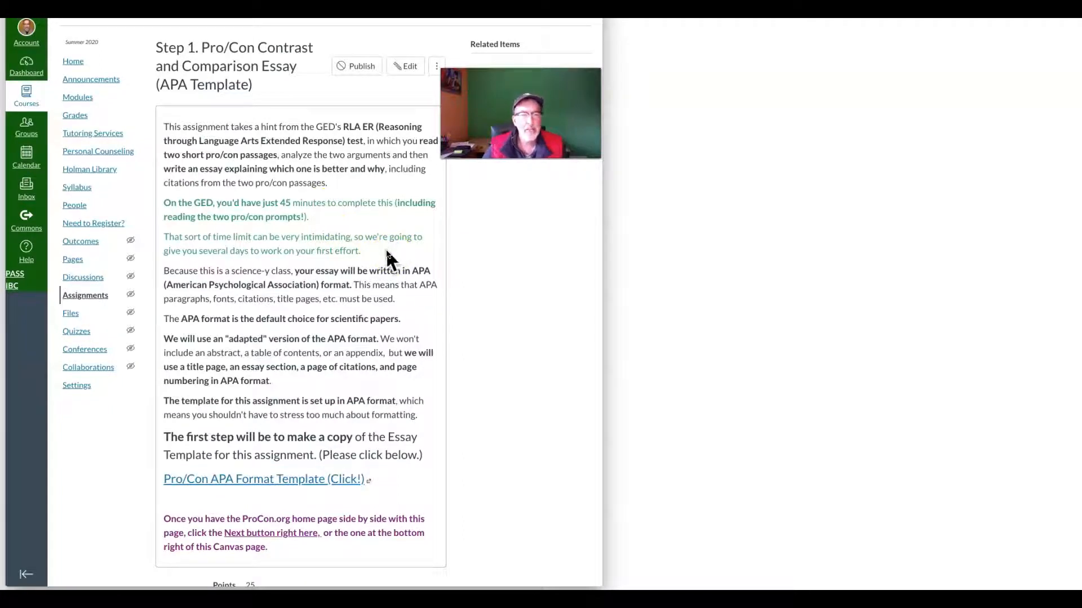
left_click(242, 487)
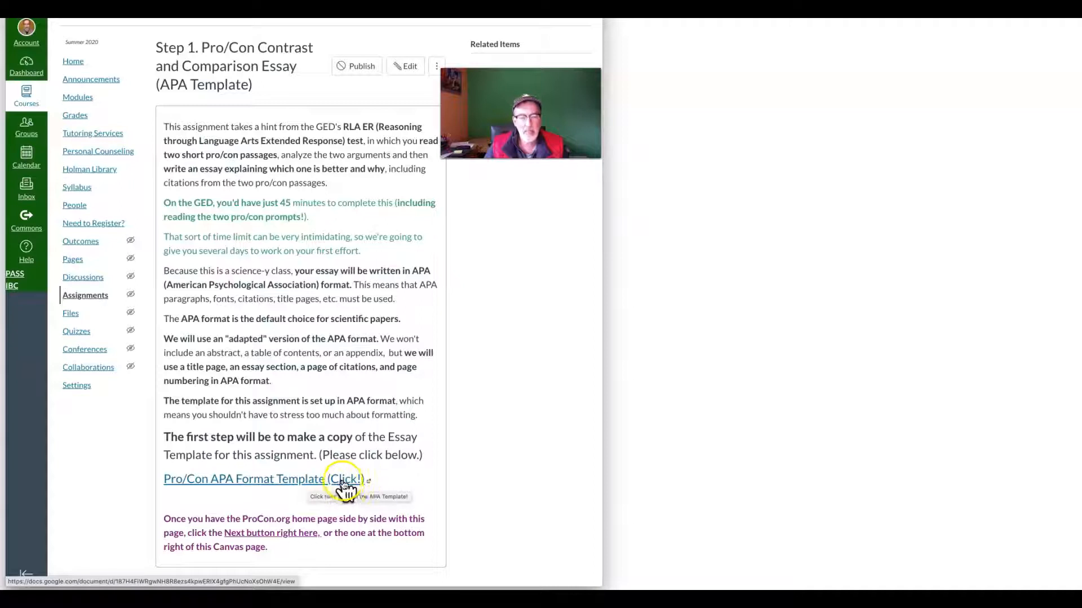
right_click(301, 482)
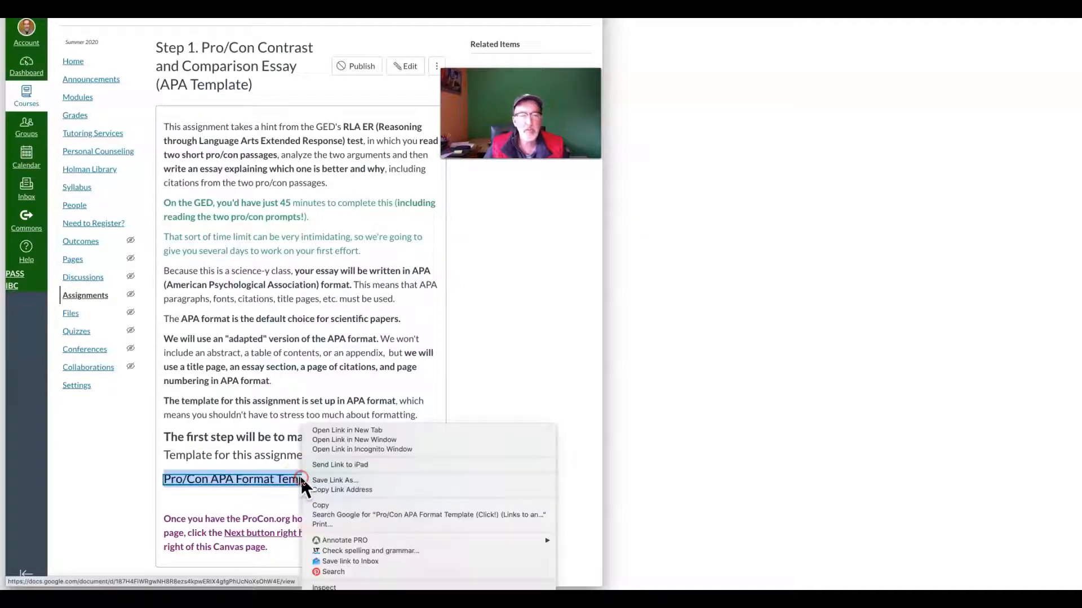
left_click(329, 450)
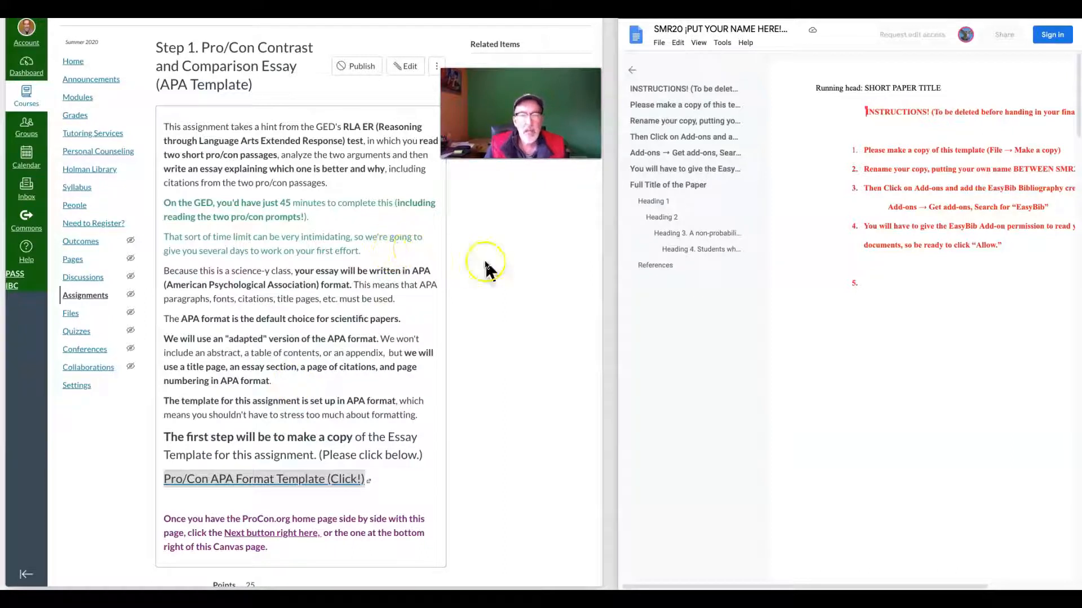
left_click(643, 69)
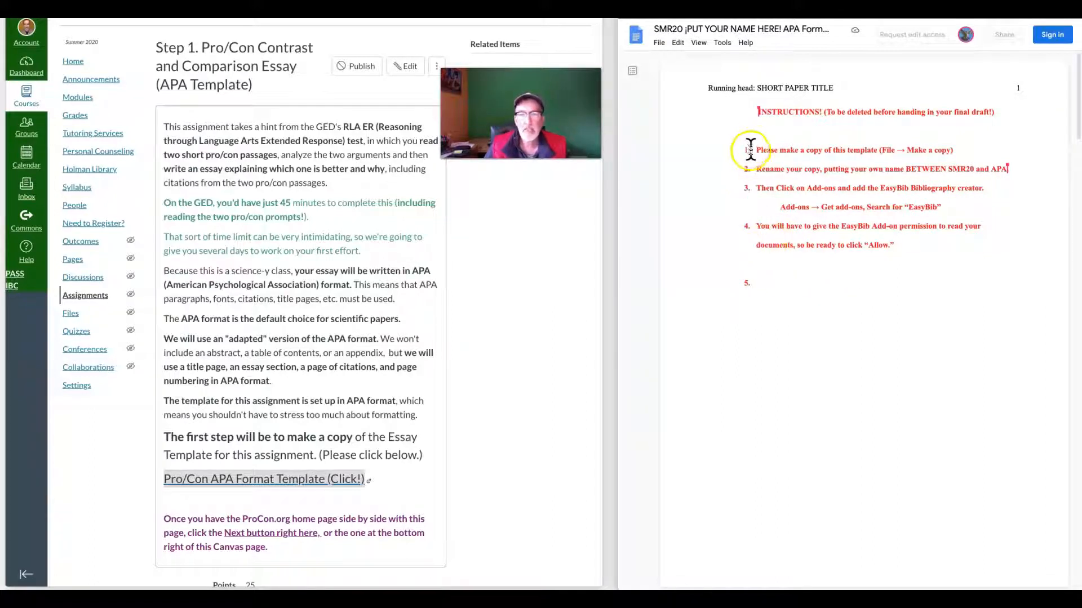
Sign in to Google from the template document with the listed account, entering the account password.
left_click_drag(755, 149, 966, 148)
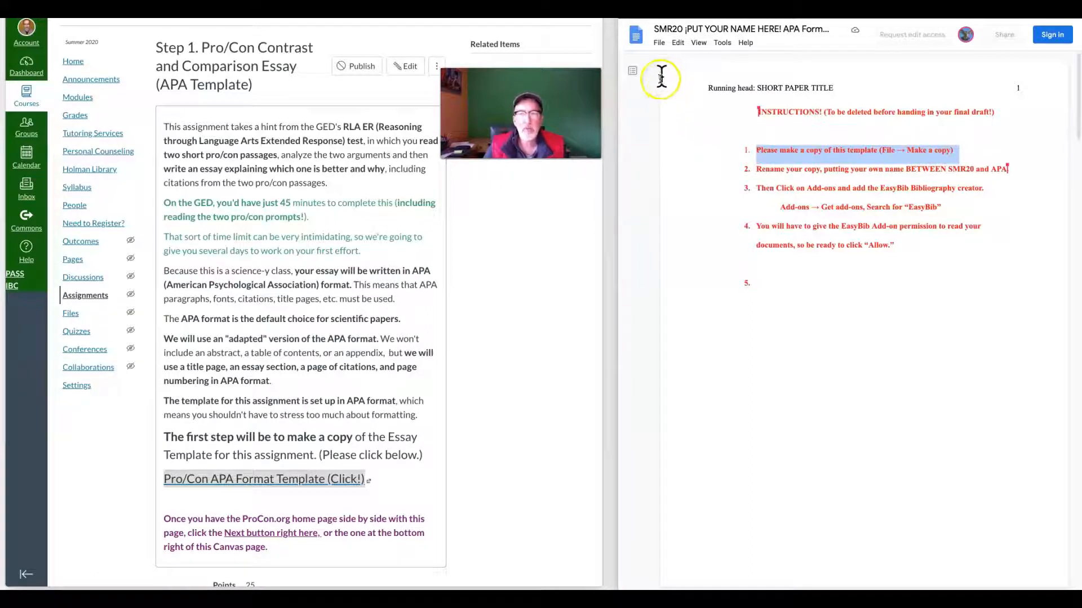
left_click(1056, 37)
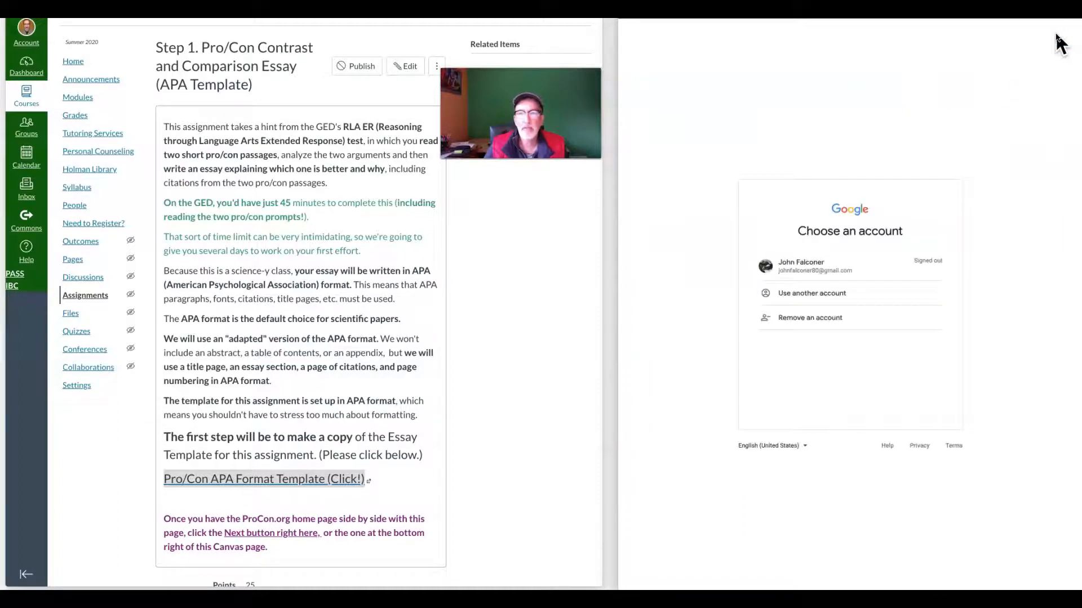
left_click(868, 267)
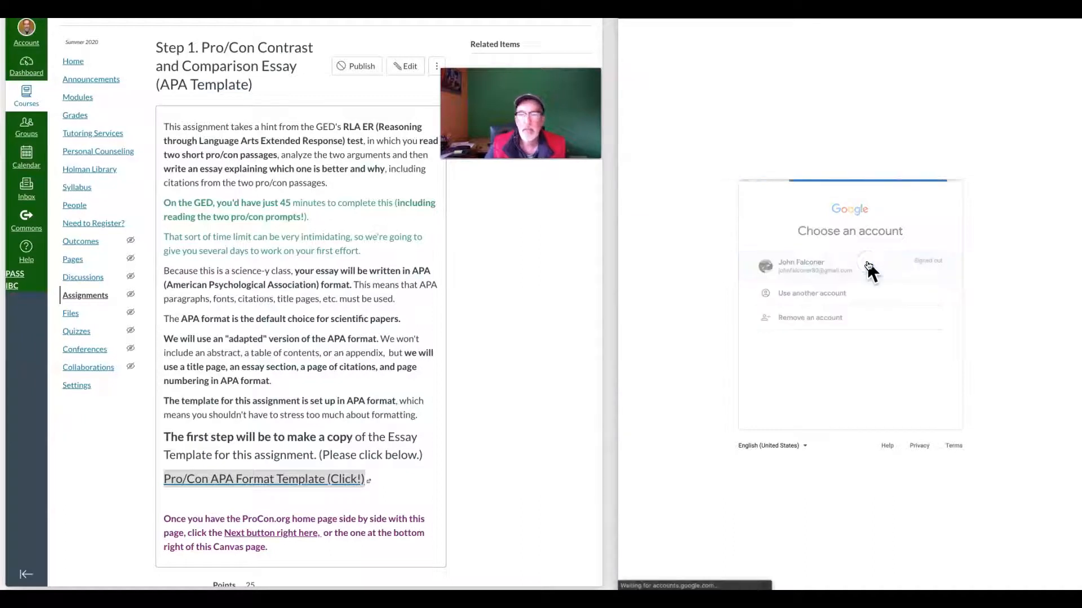
type("•")
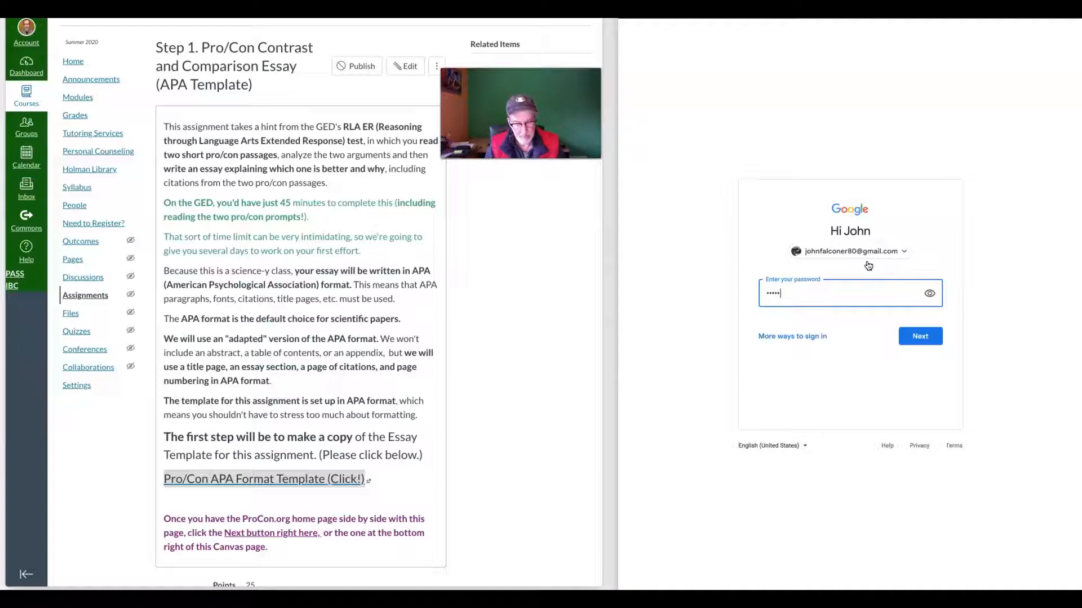
key("Return")
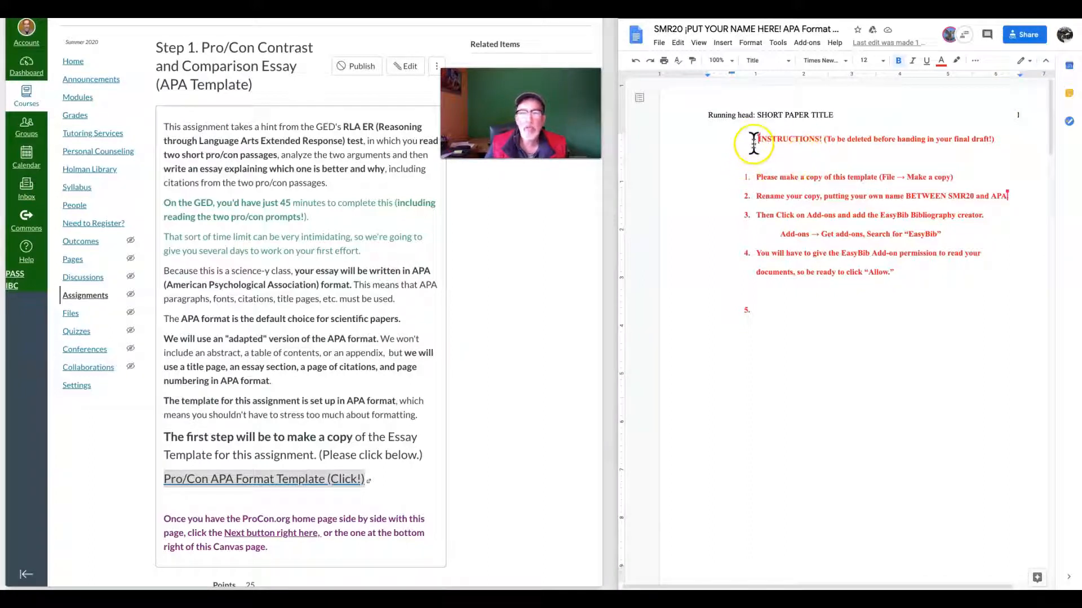
Examine the template's title page, heading examples, figure page and references page, then return to the instructions.
scroll(721, 189, "down", 5)
scroll(723, 190, "down", 5)
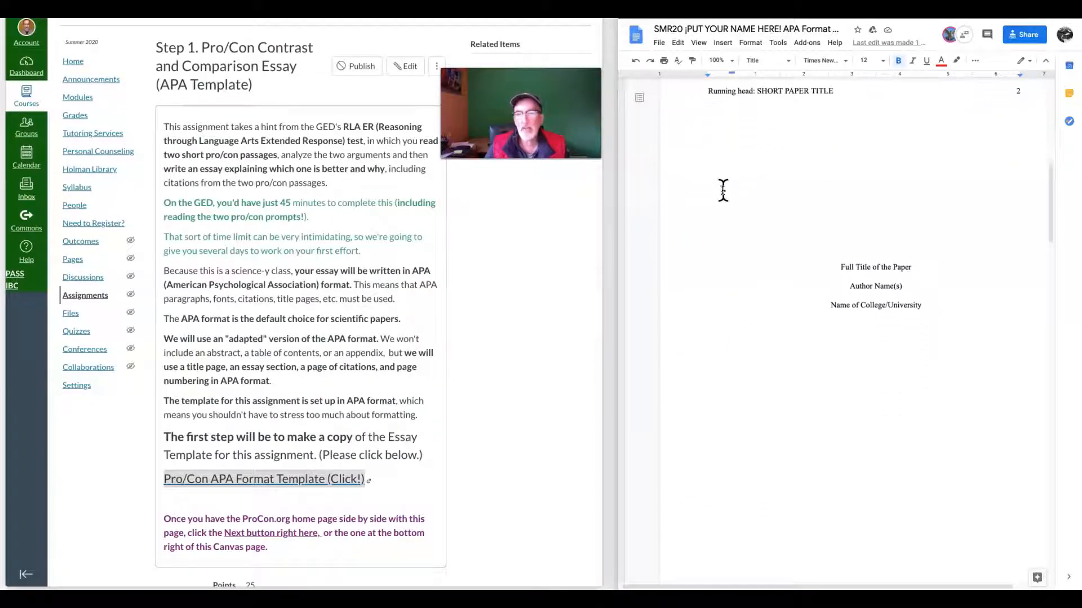
scroll(723, 190, "up", 1)
left_click(813, 100)
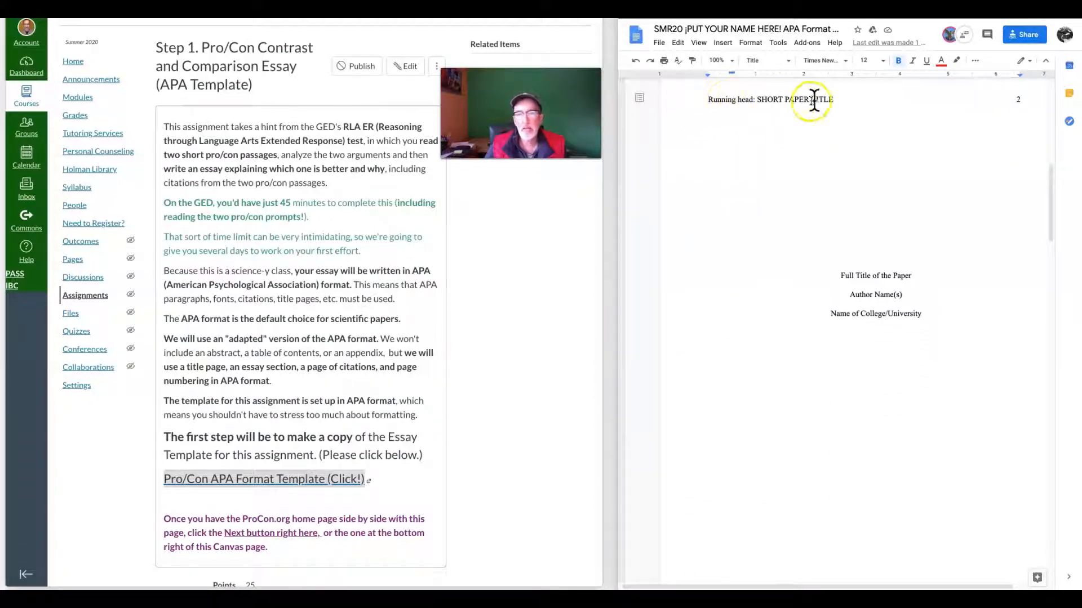
left_click(849, 274)
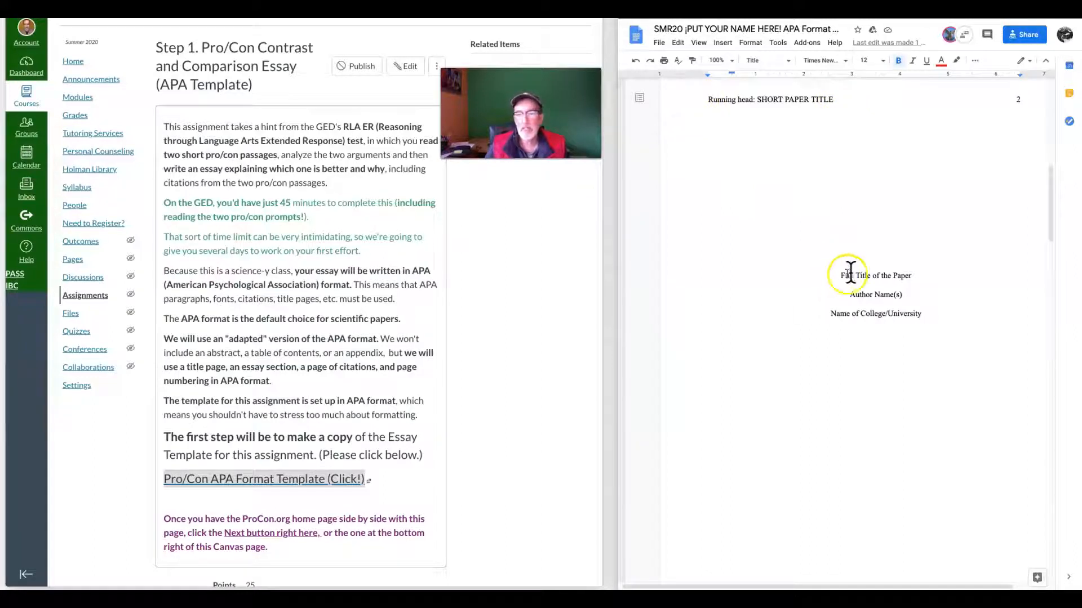
scroll(780, 316, "down", 3)
scroll(780, 316, "down", 6)
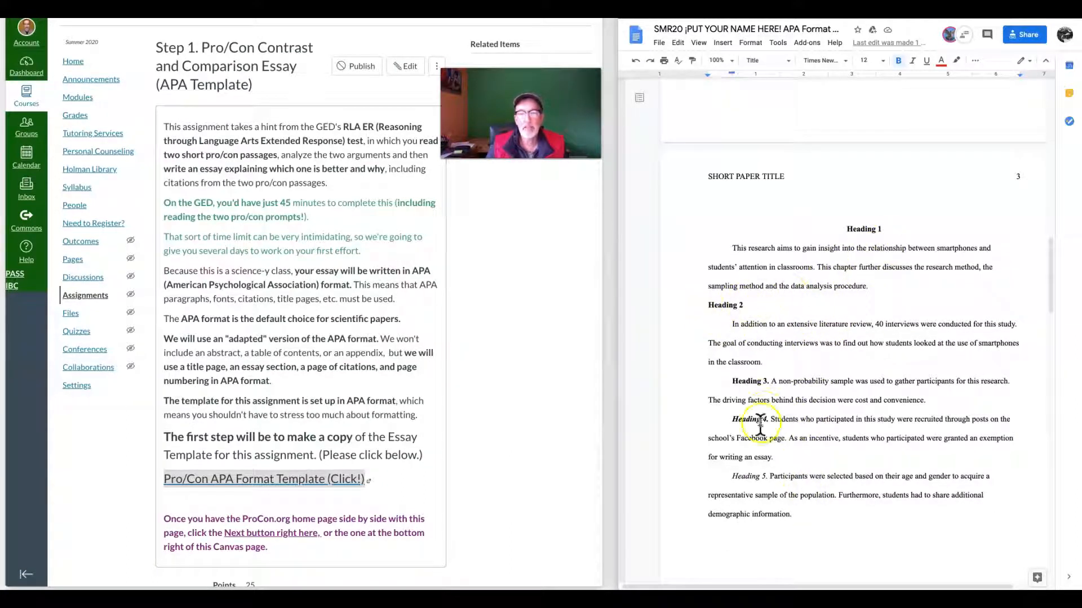
scroll(773, 394, "down", 6)
scroll(798, 376, "down", 2)
scroll(828, 298, "down", 3)
scroll(828, 300, "down", 8)
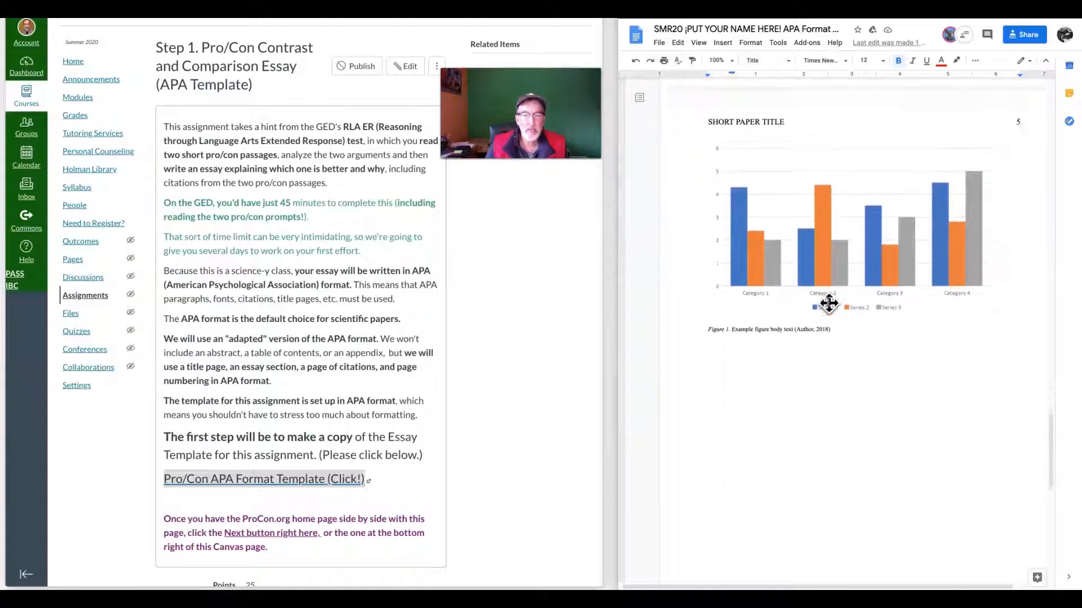
scroll(828, 303, "down", 7)
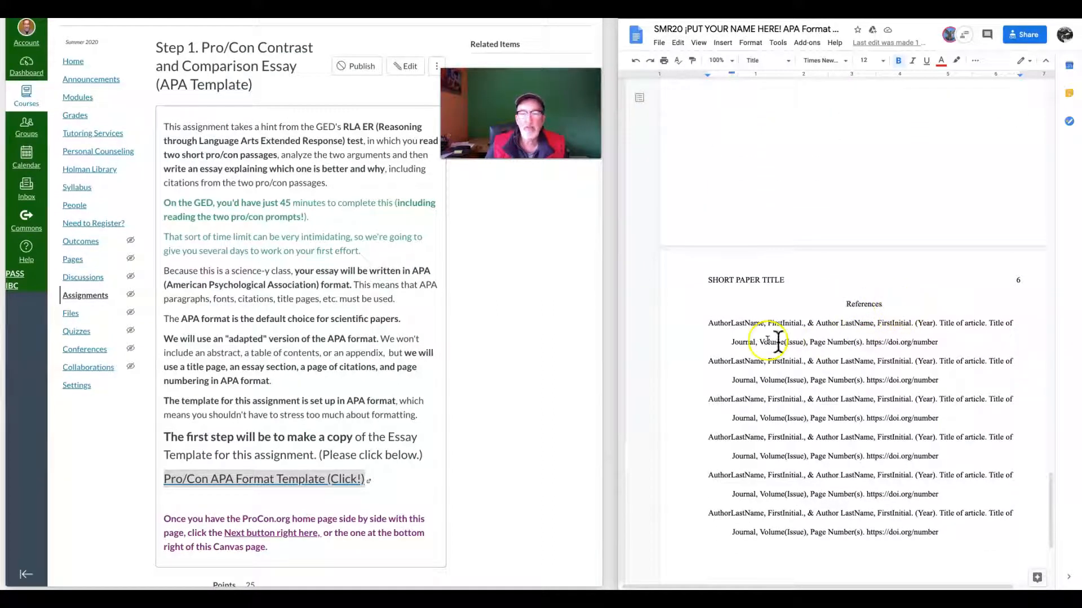
scroll(791, 333, "up", 2)
scroll(792, 333, "up", 18)
scroll(792, 332, "up", 15)
scroll(792, 333, "up", 12)
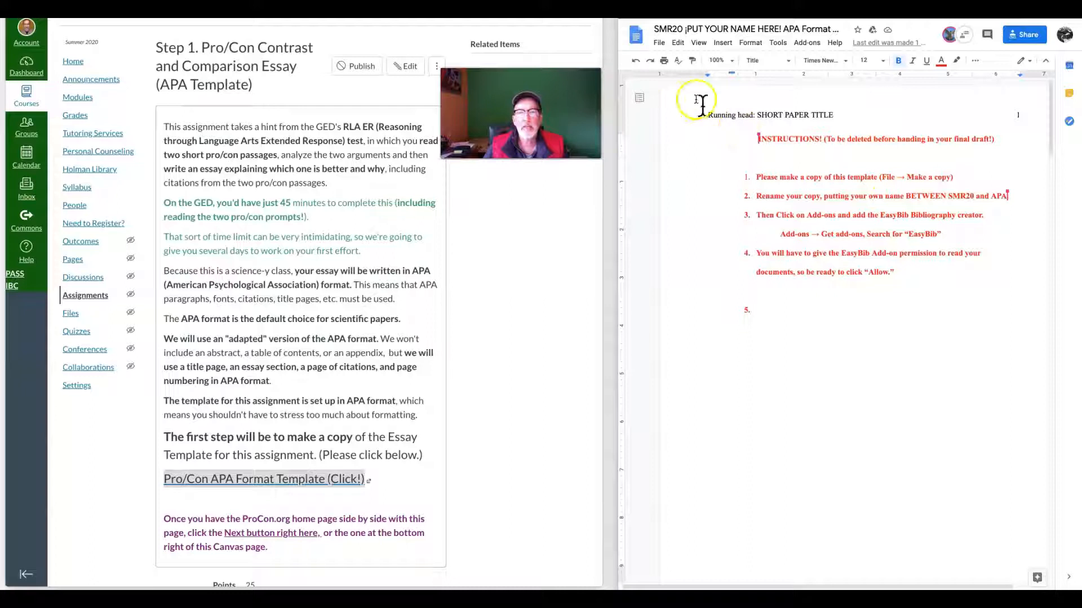
Begin a copy of the template, replacing the name placeholder with the student's full name and removing "Copy of" from the file name.
left_click(661, 44)
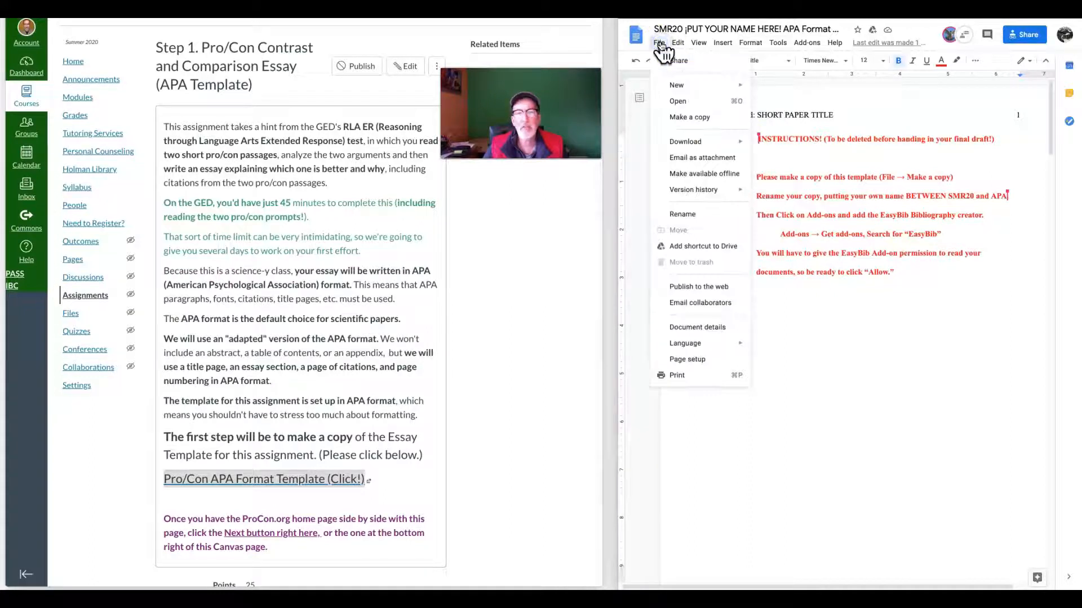
left_click(678, 119)
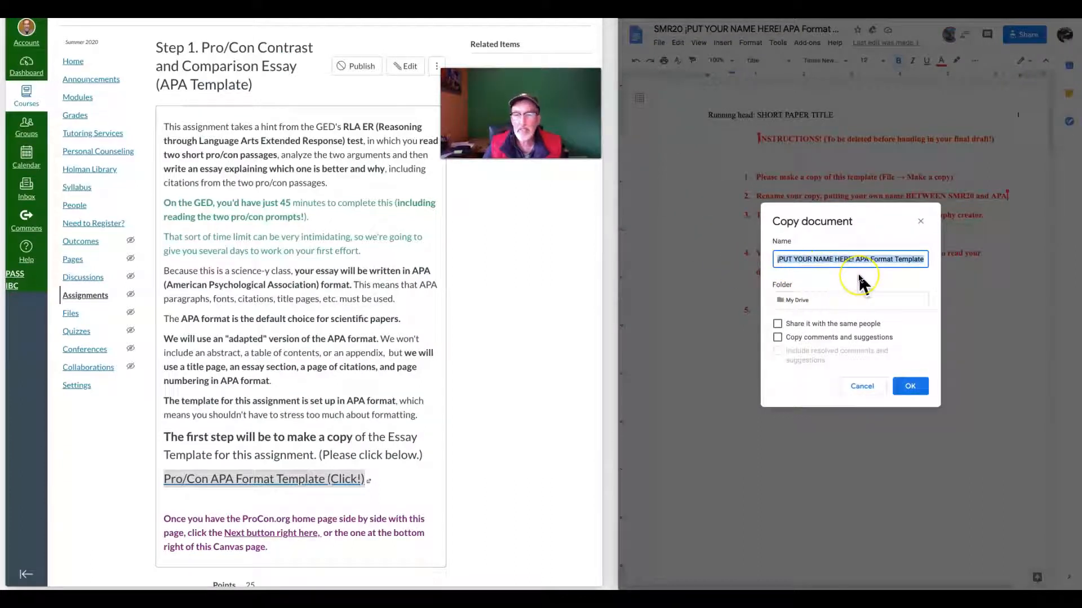
key("Home")
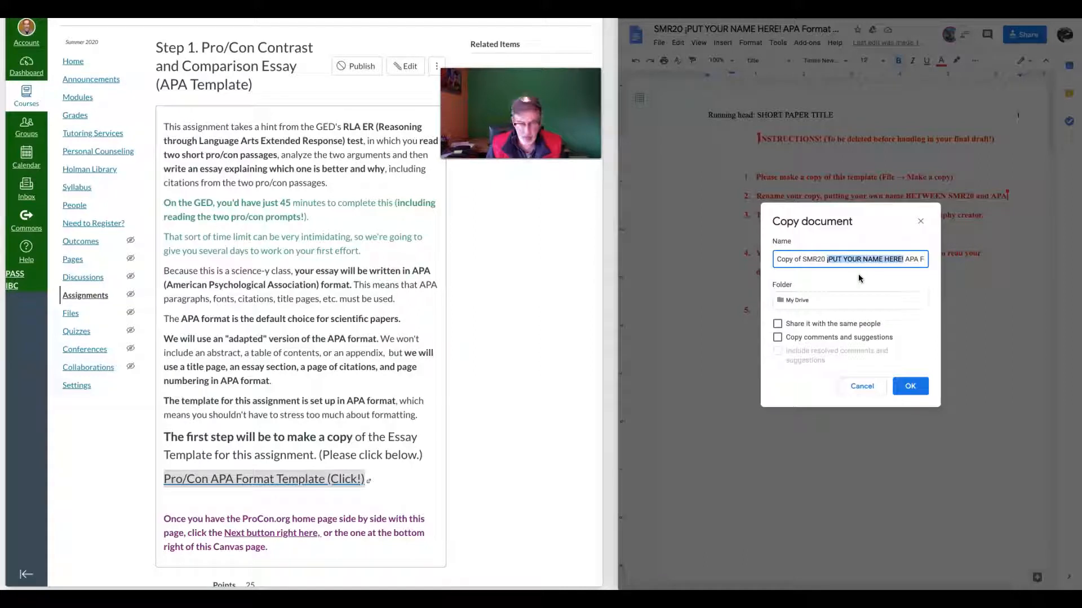
type("John")
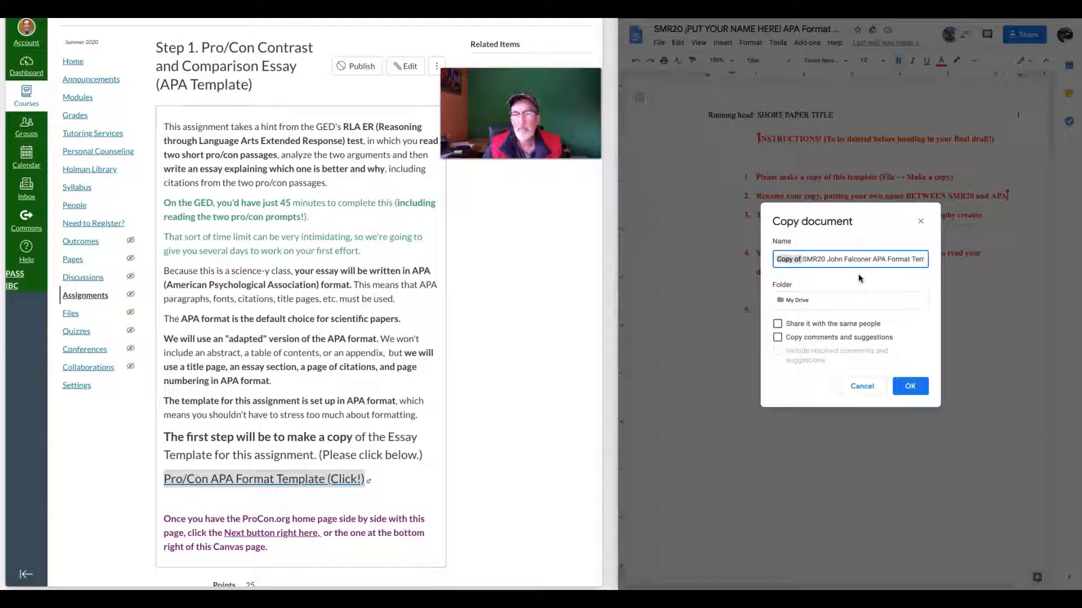
key("BackSpace")
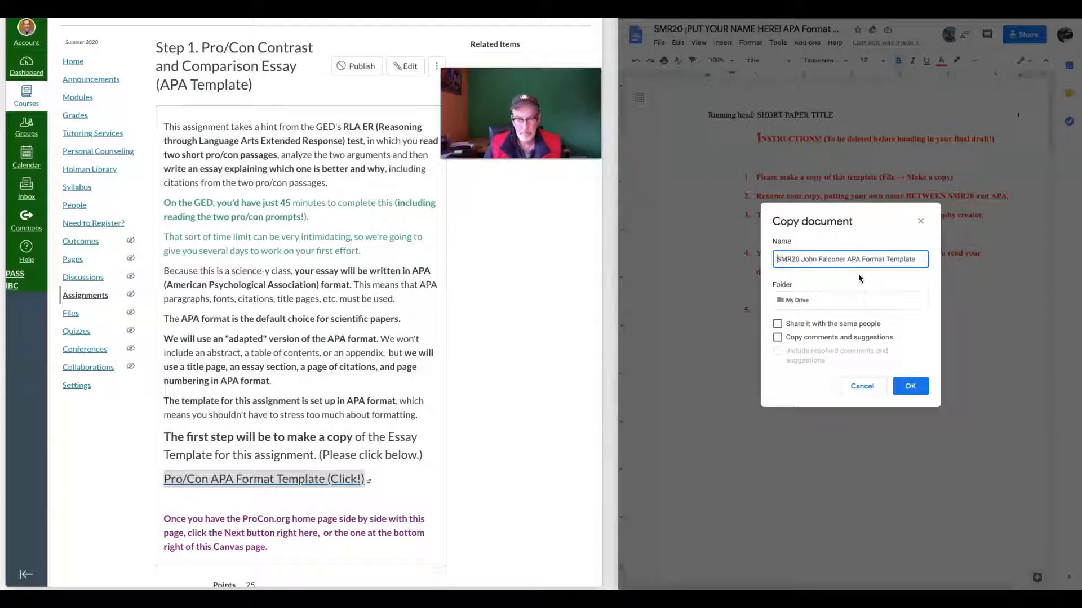
Replace "Template" with "Essay" in the copy's name and create the copy in My Drive.
left_click(800, 260)
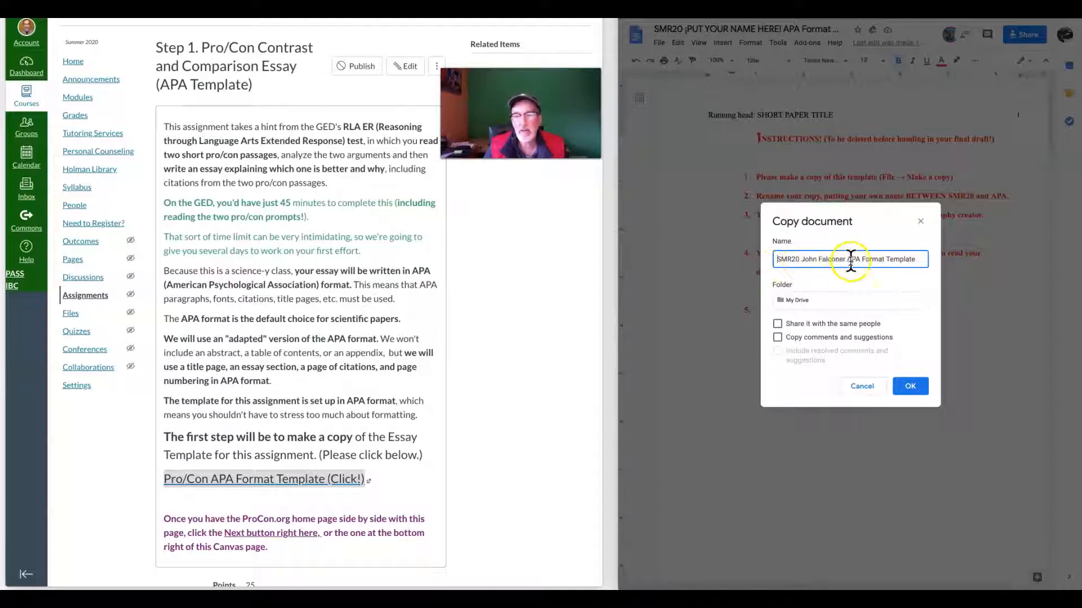
left_click(887, 260)
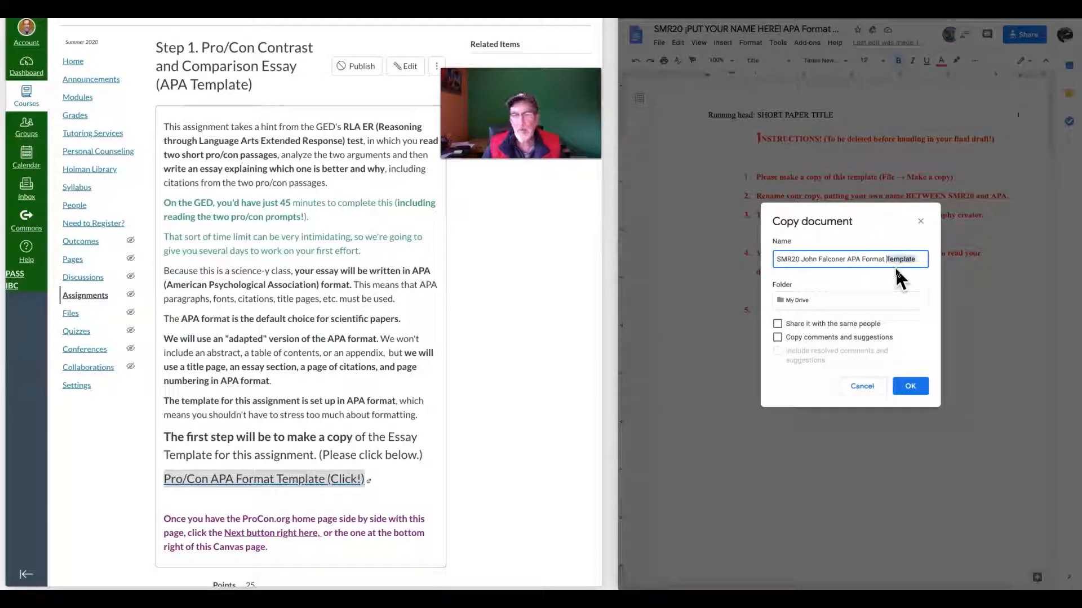
type("Essay")
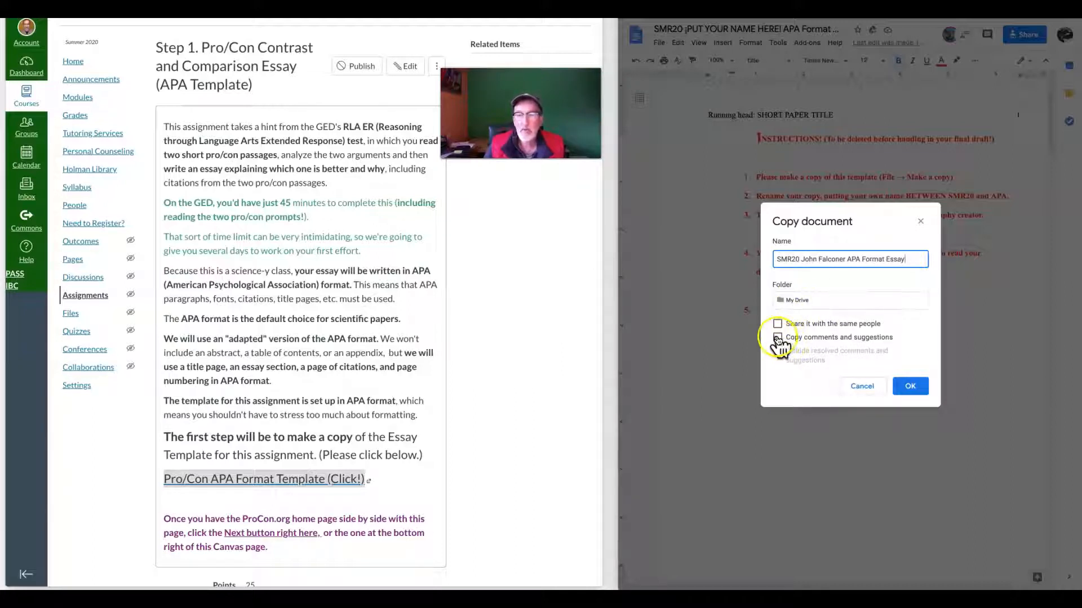
left_click(910, 386)
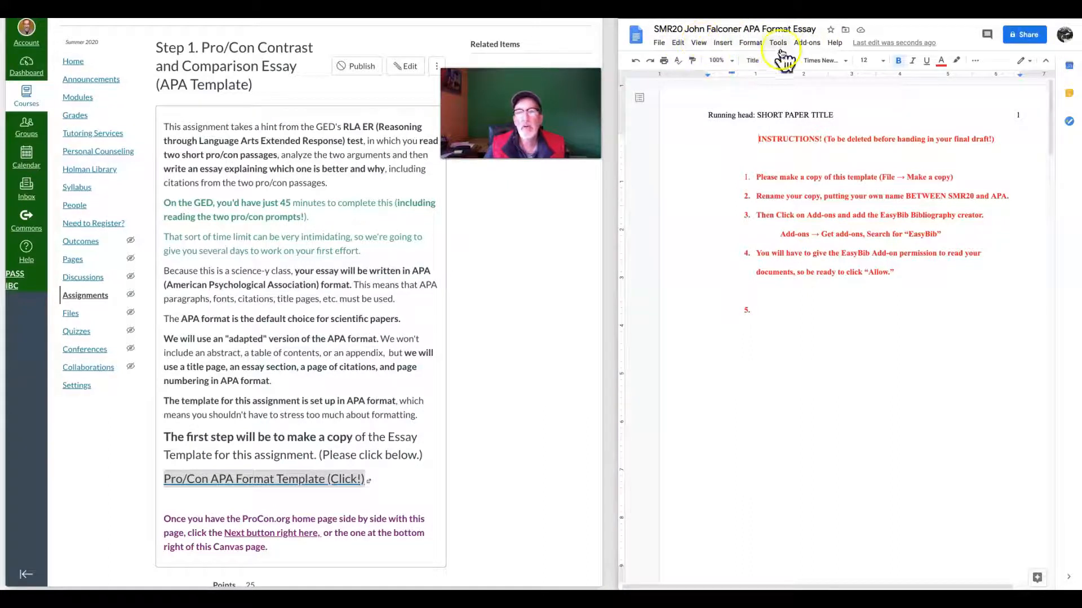
Check the My Drive folders available for moving the essay copy, without moving it.
left_click(847, 30)
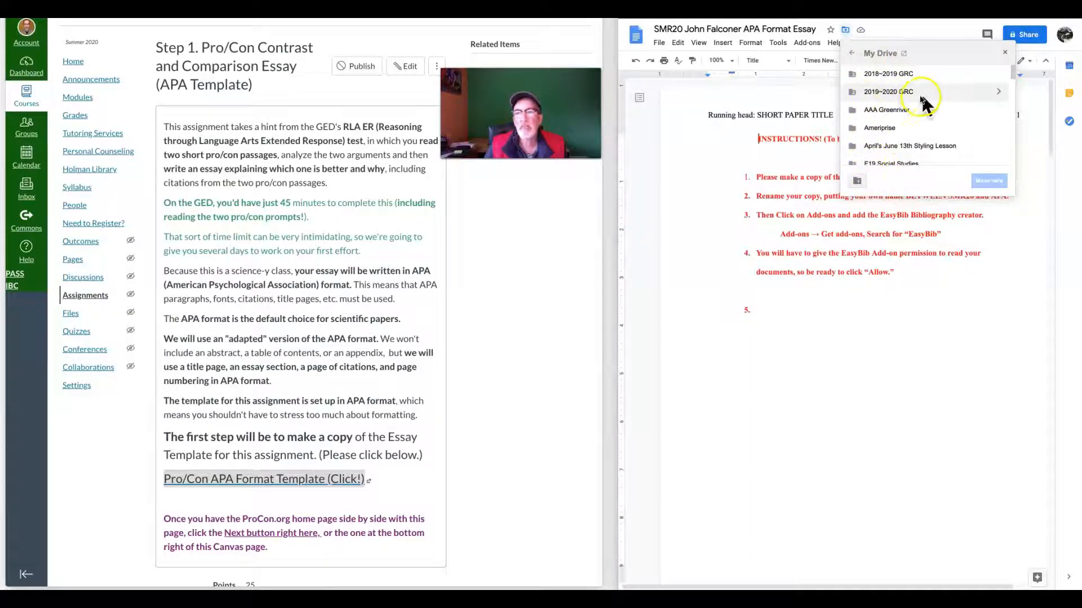
left_click(1006, 54)
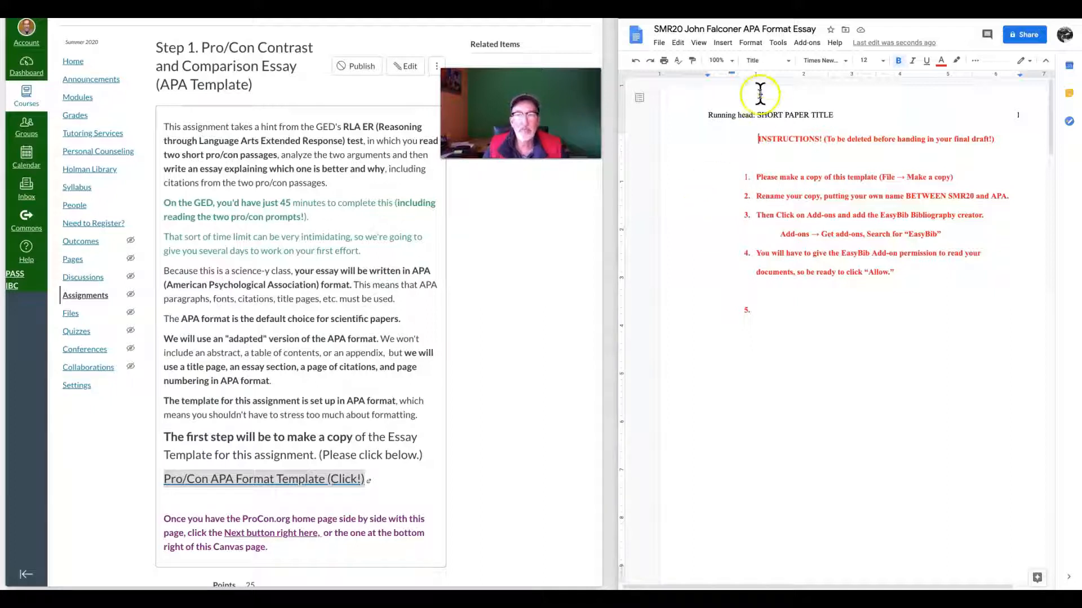
Search the Docs add-on marketplace for EasyBib.
left_click(807, 42)
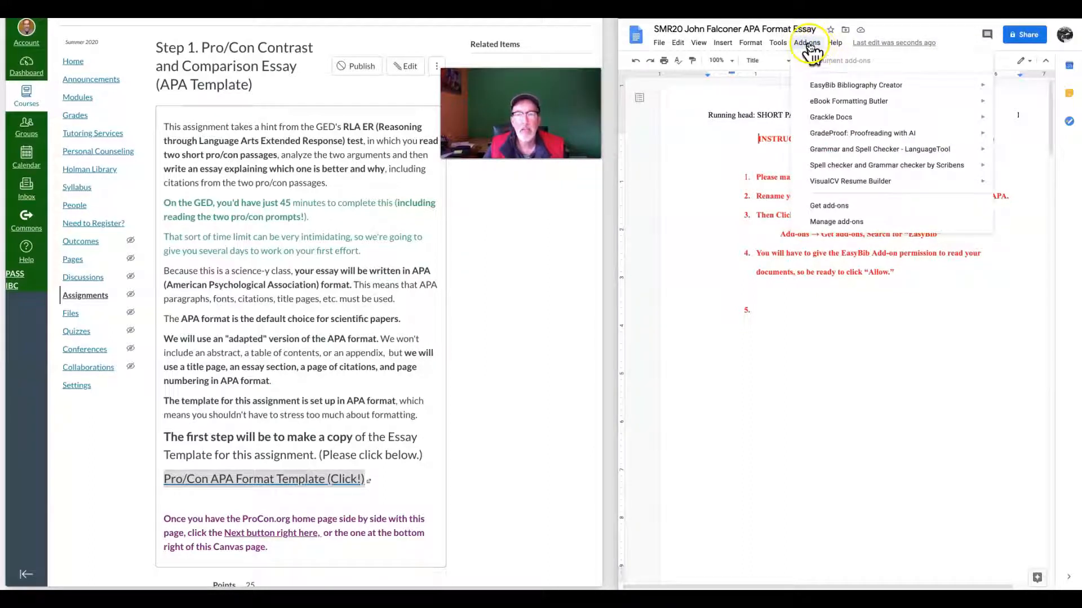
left_click(832, 207)
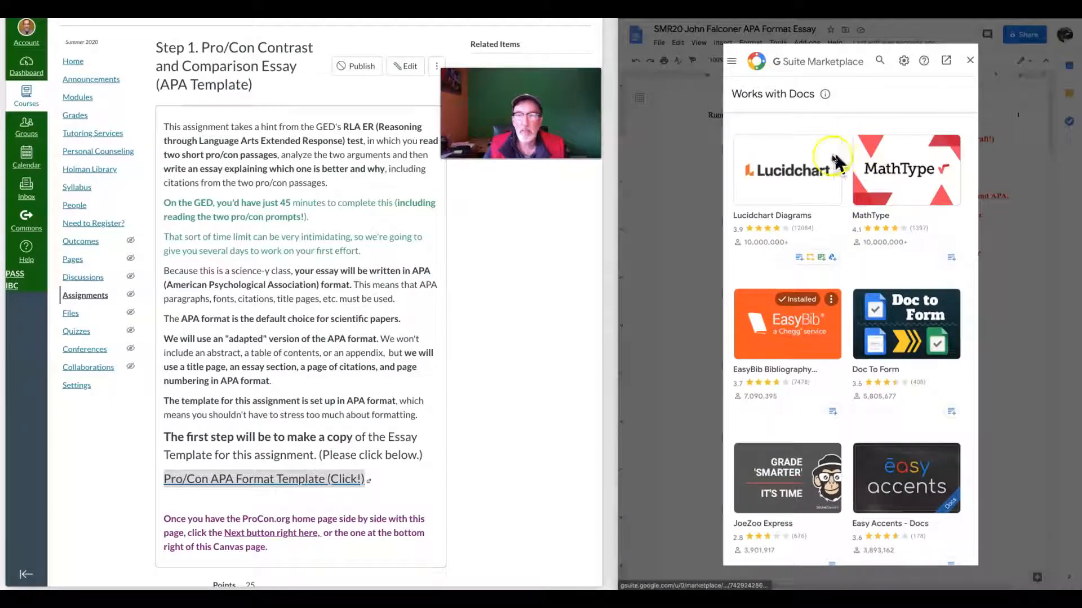
left_click(882, 61)
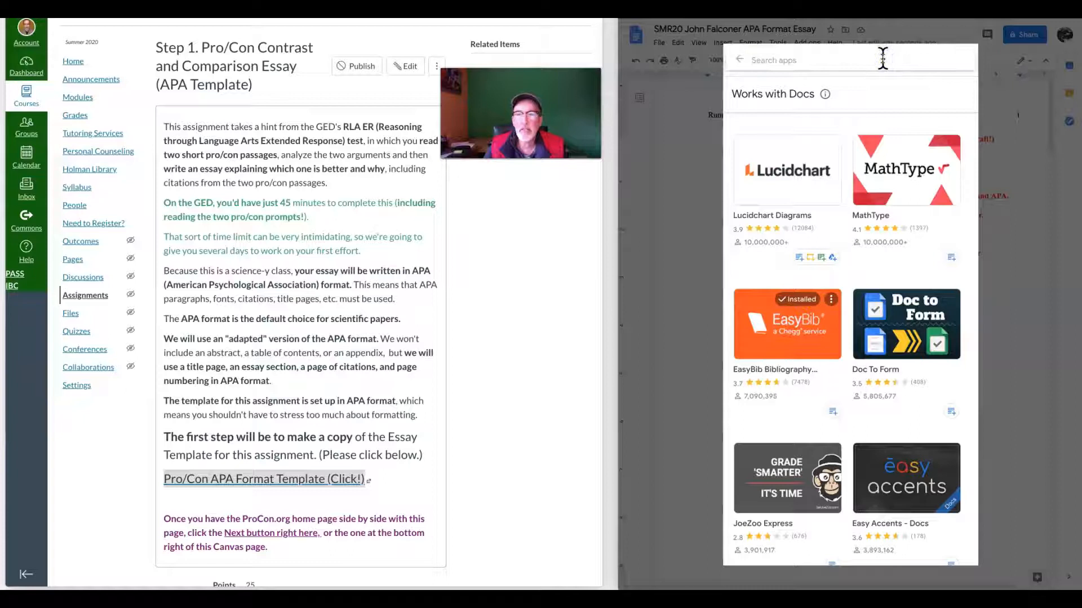
type("easybib")
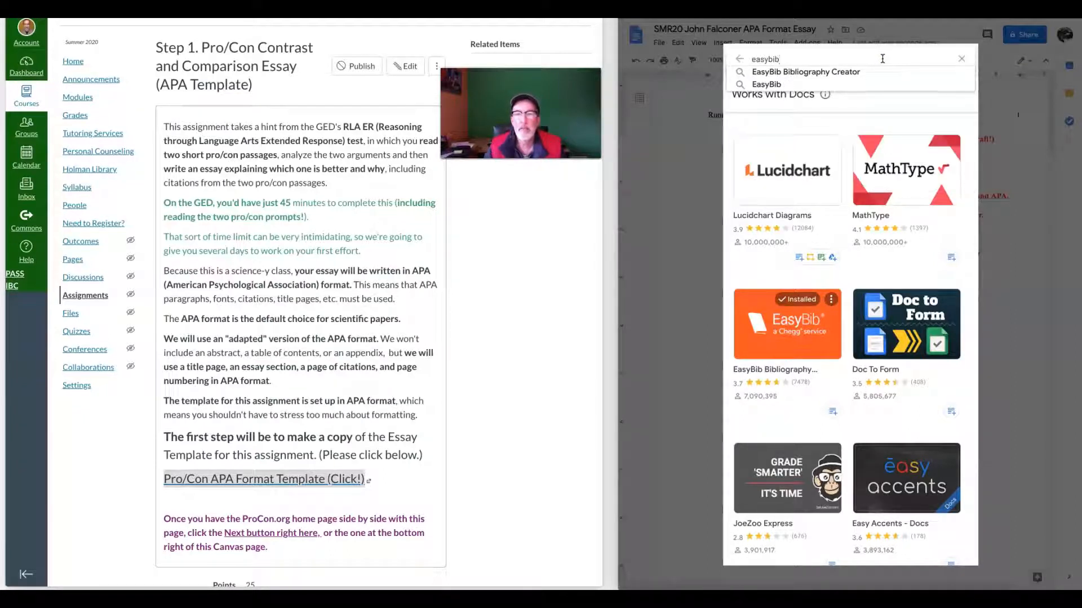
left_click(780, 84)
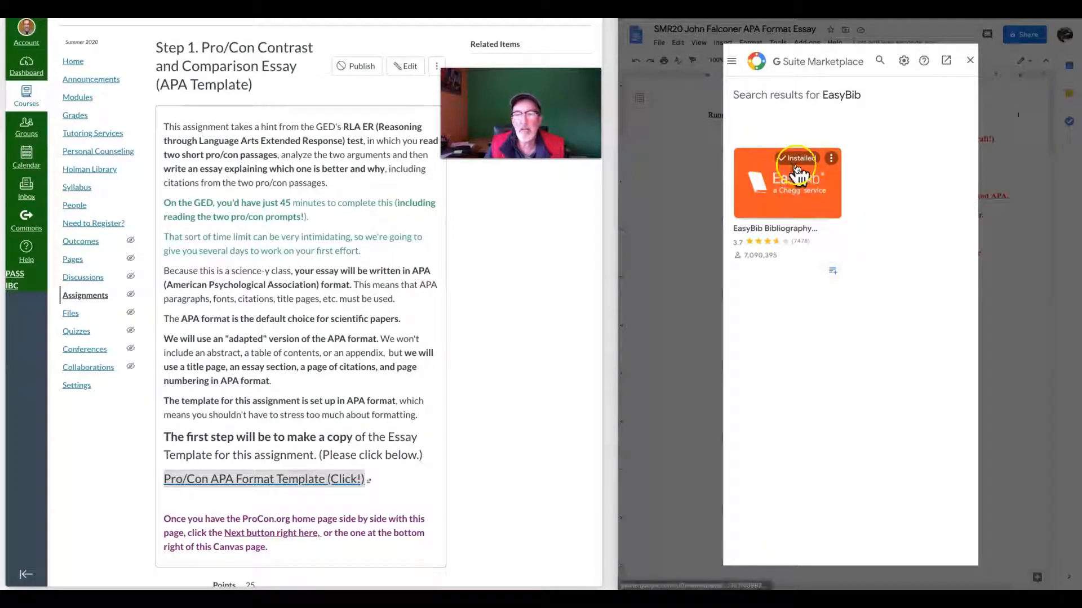
Uninstall the existing EasyBib Bibliography Creator add-on and confirm the removal.
left_click(831, 159)
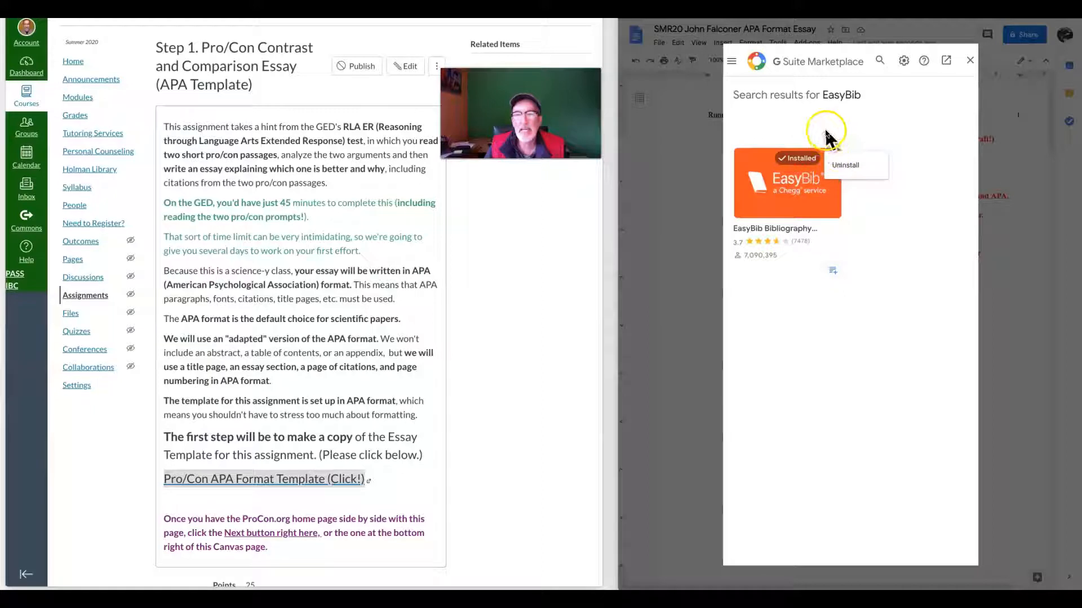
left_click(844, 165)
left_click(903, 358)
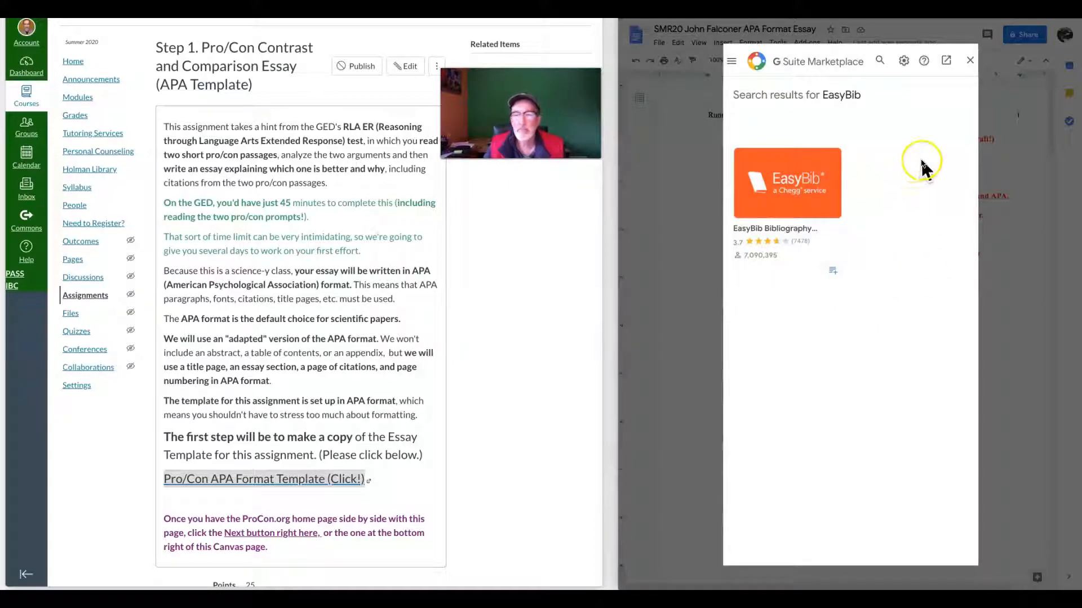
Examine the overview and user reviews on the EasyBib Bibliography Creator listing, ending back at its install option.
left_click(787, 183)
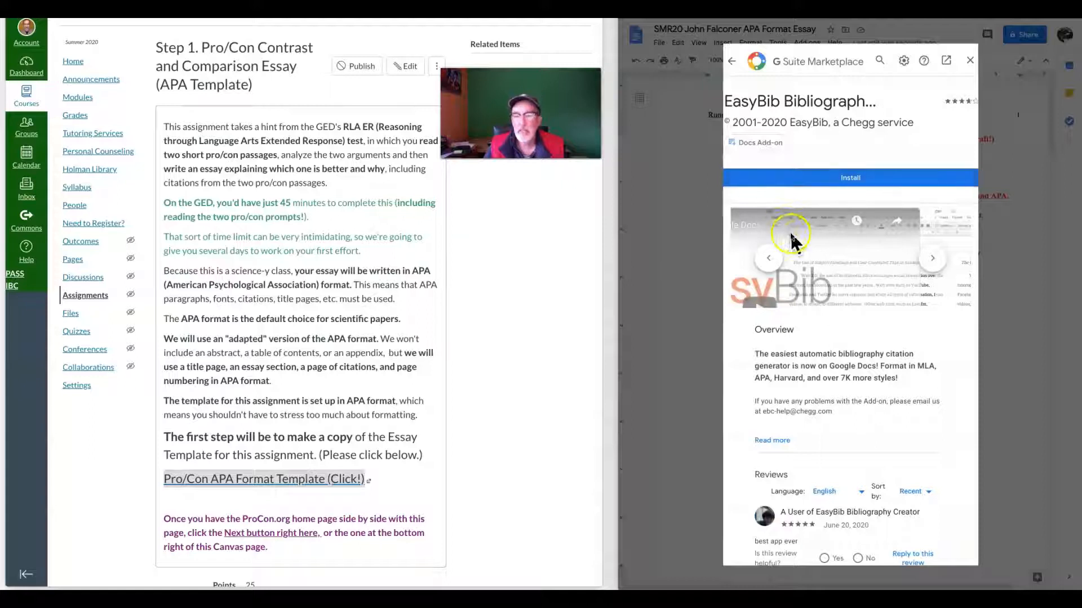
scroll(799, 236, "down", 3)
scroll(800, 236, "down", 2)
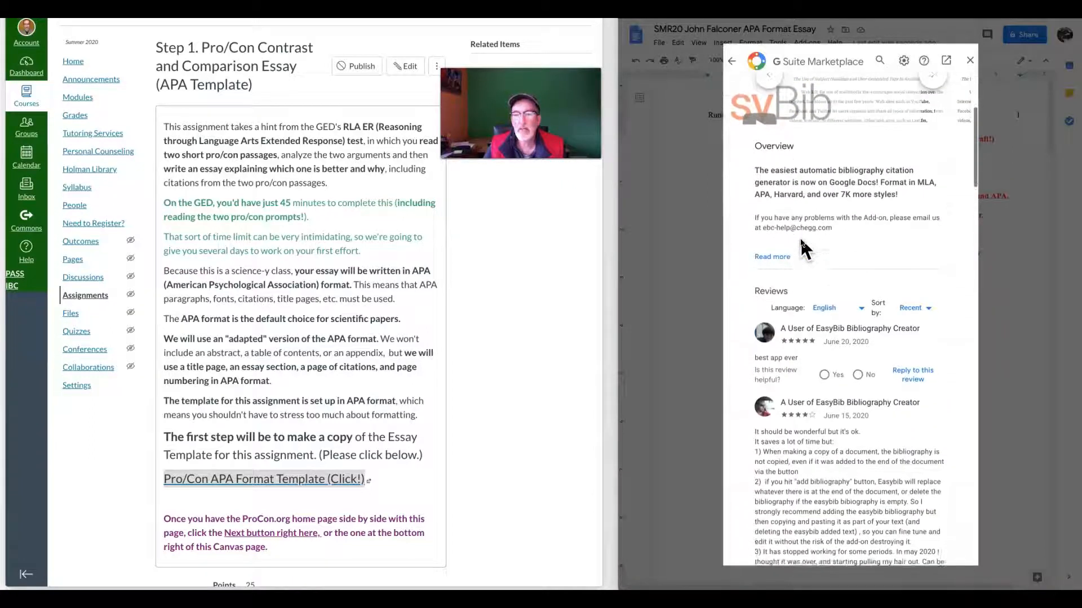
scroll(800, 236, "up", 4)
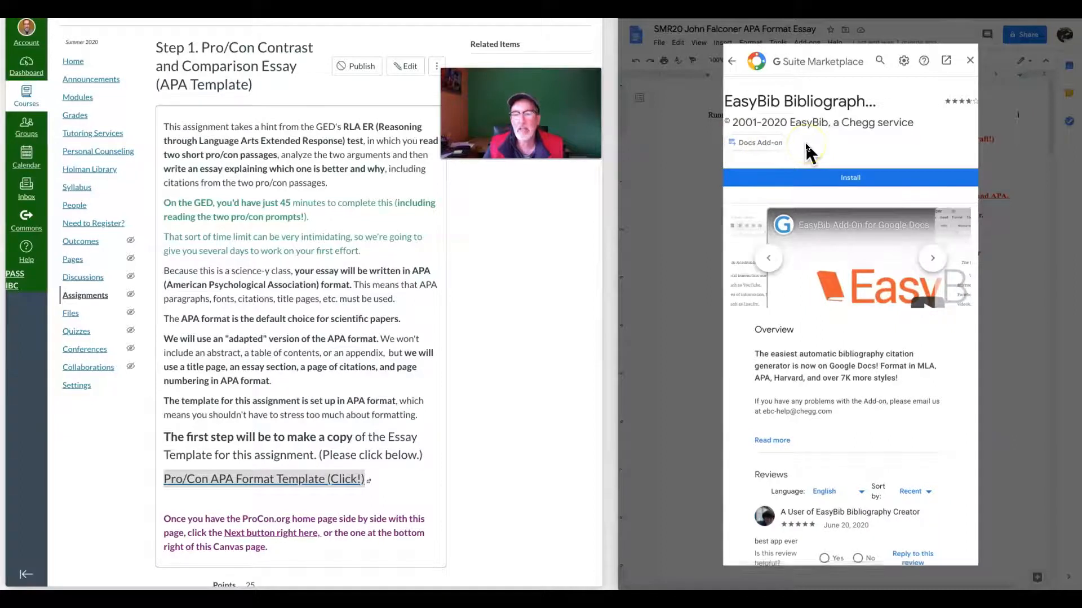
scroll(806, 144, "down", 6)
scroll(807, 147, "down", 10)
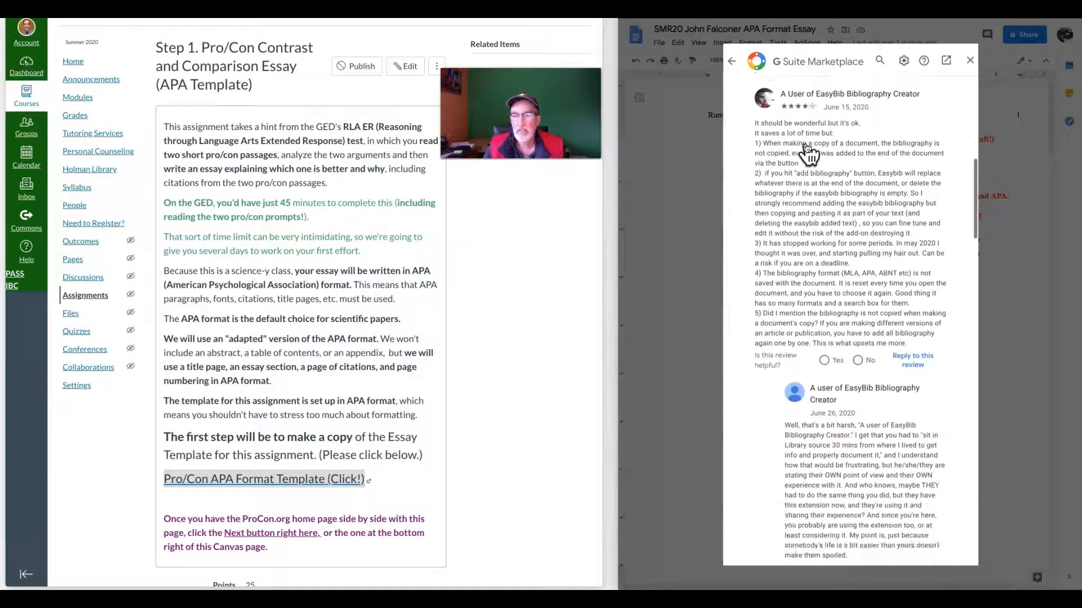
scroll(806, 148, "down", 10)
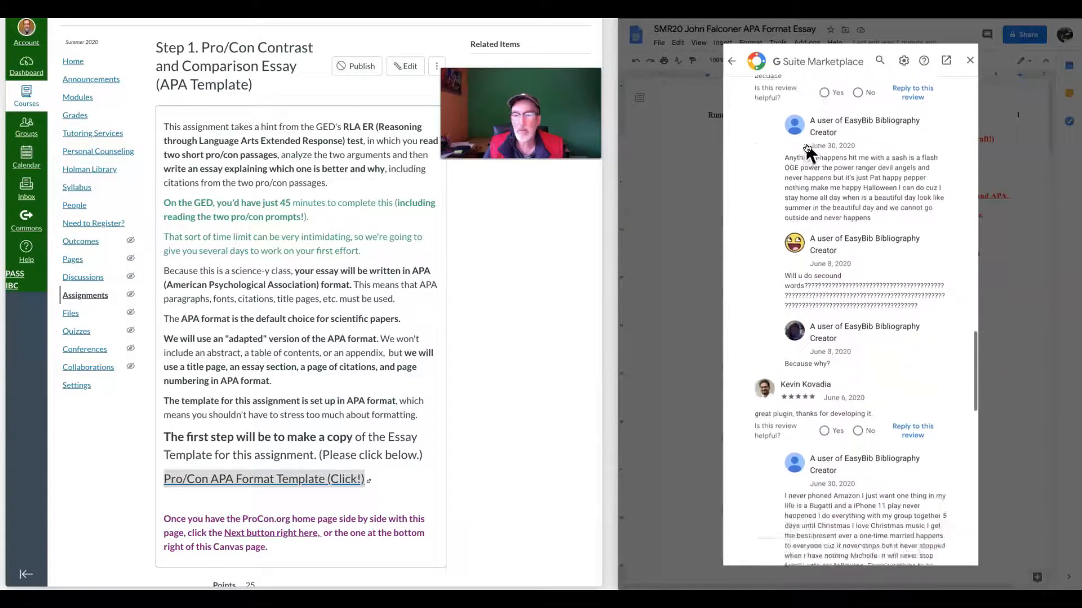
scroll(806, 147, "up", 8)
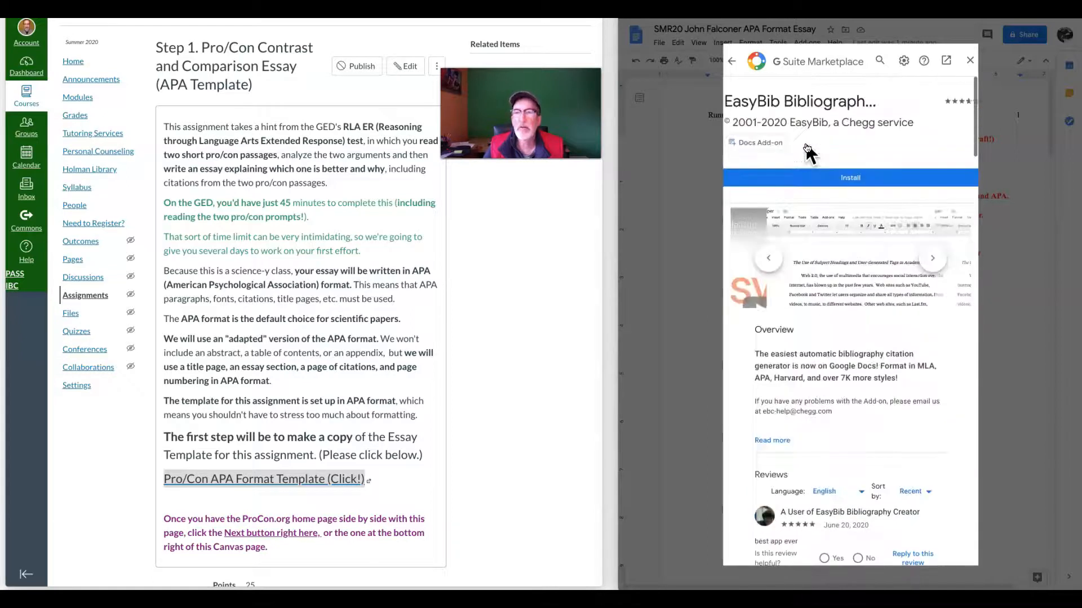
left_click(732, 61)
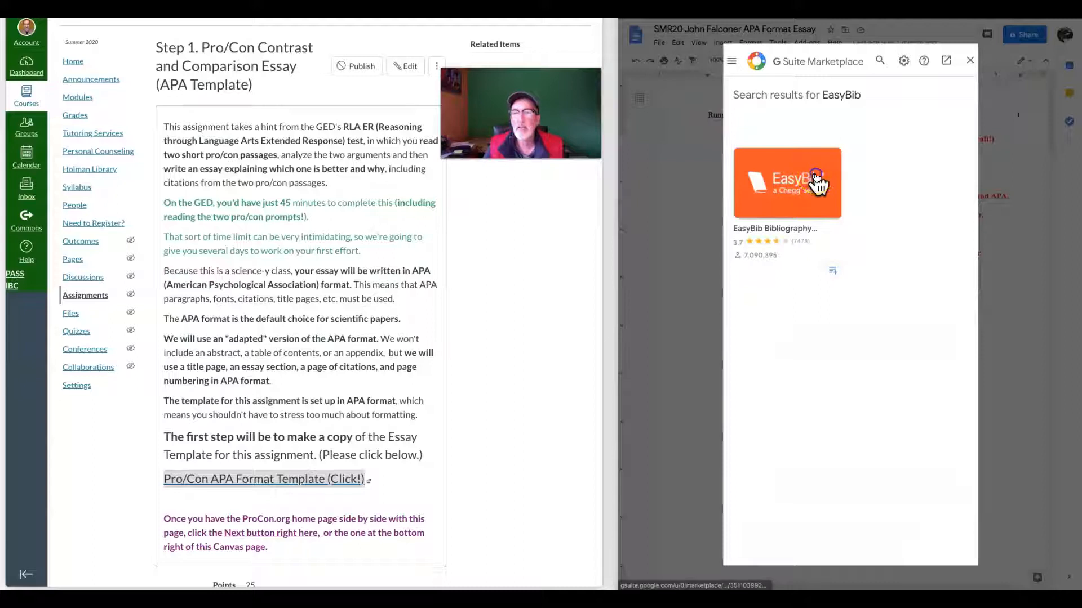
left_click(814, 171)
left_click(732, 61)
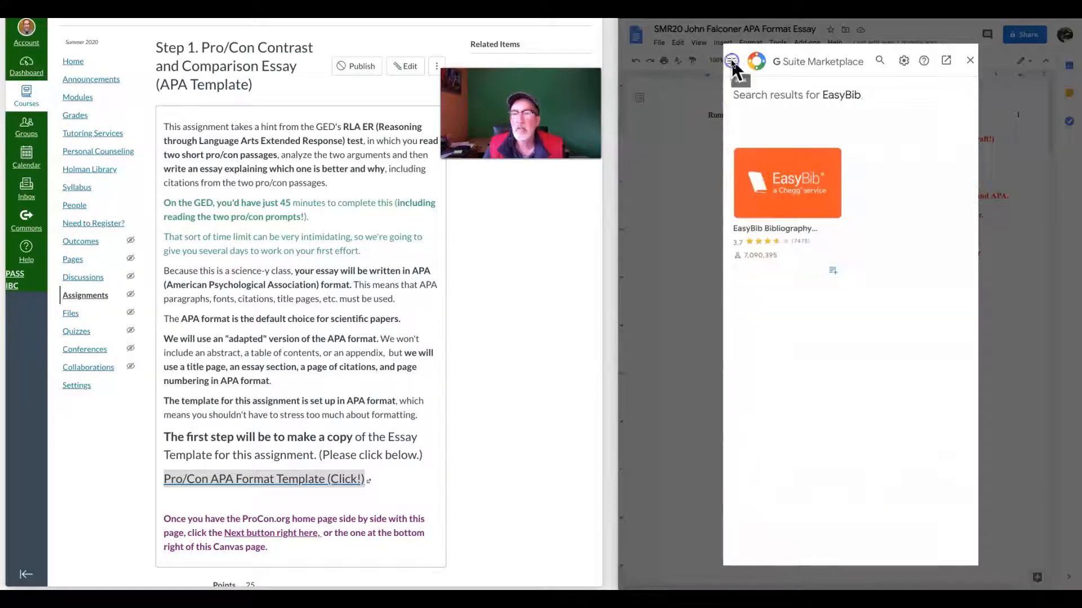
left_click(832, 276)
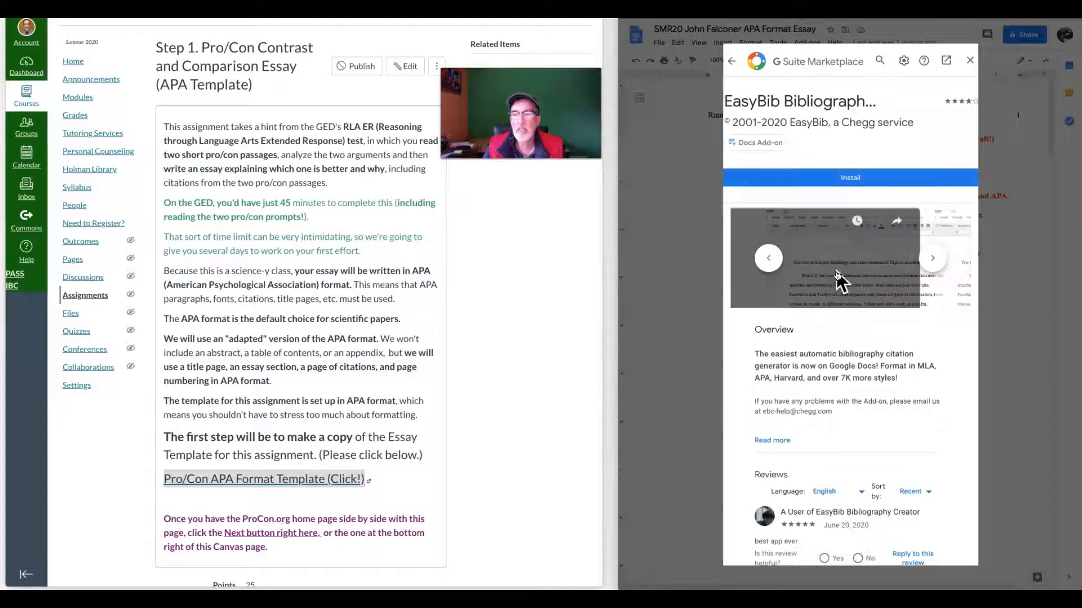
left_click(731, 61)
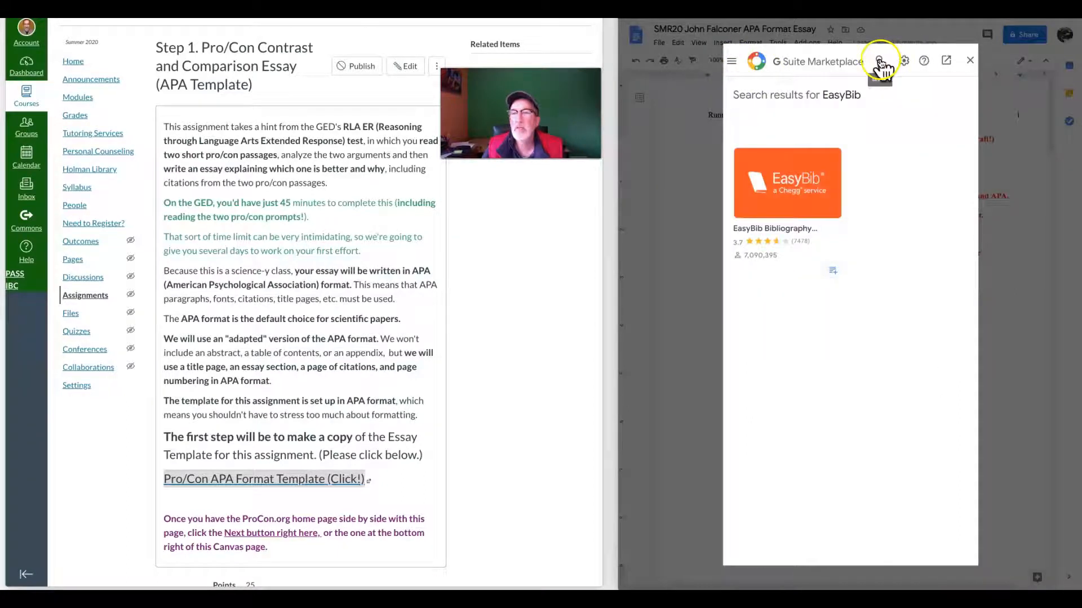
left_click(970, 60)
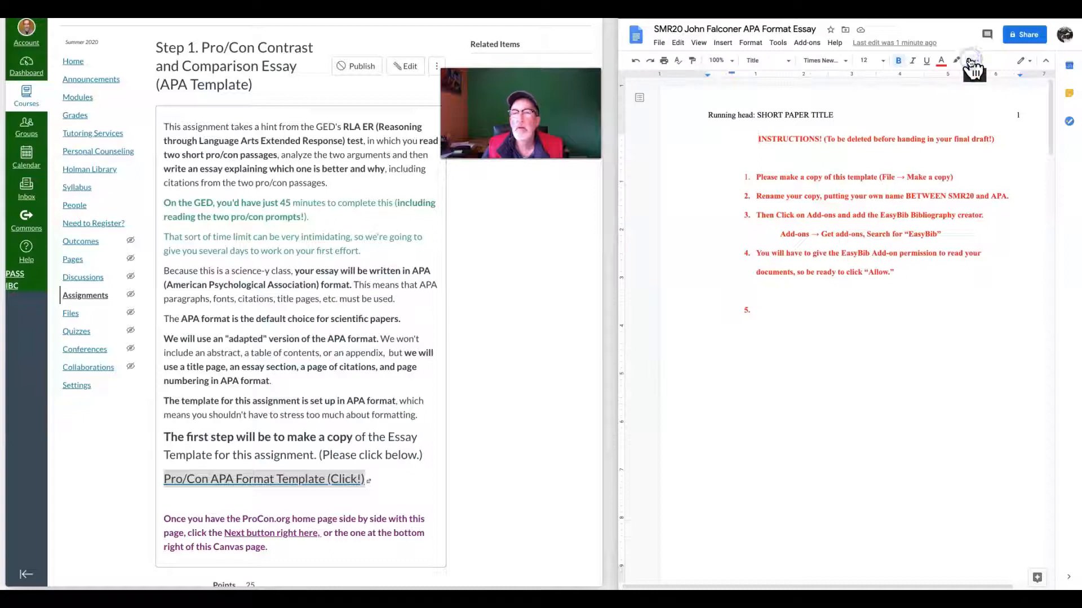
Reopen the add-on marketplace from the essay, search for "easybib" and open the EasyBib Bibliography Creator listing.
left_click(807, 43)
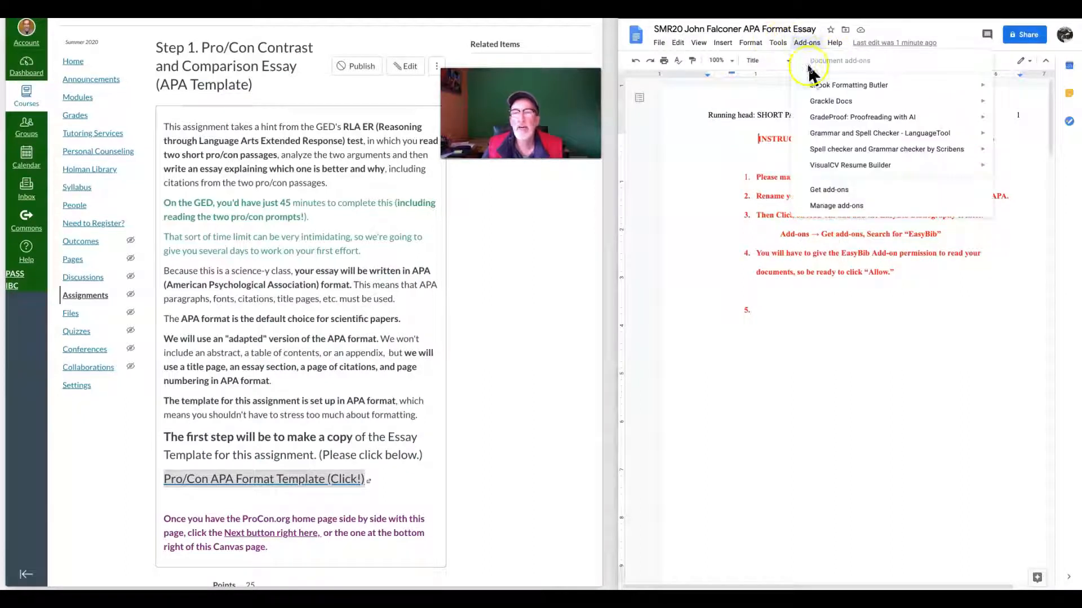
left_click(828, 189)
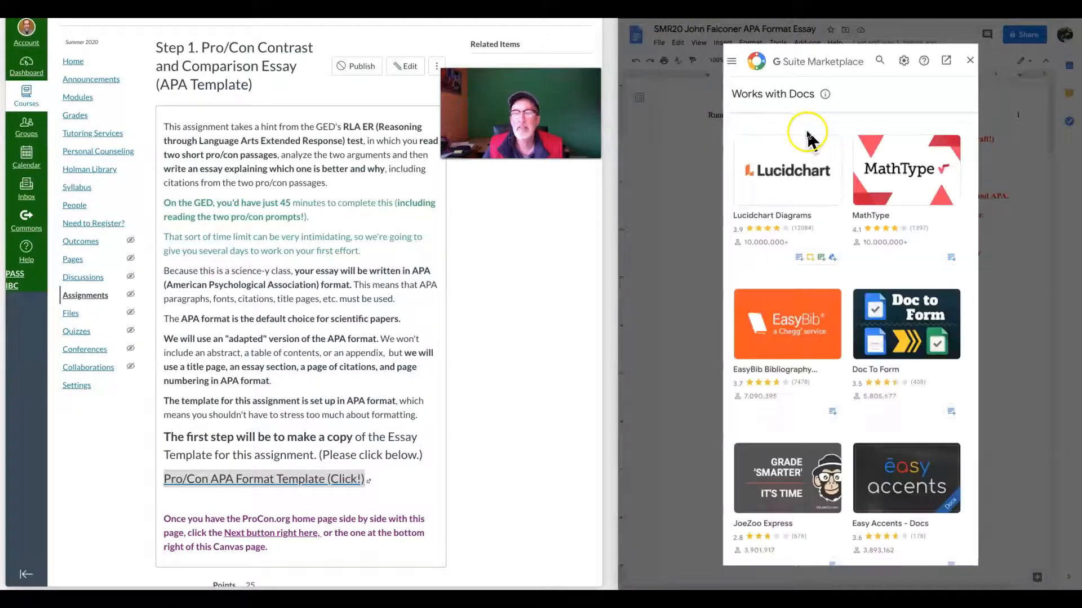
left_click(878, 61)
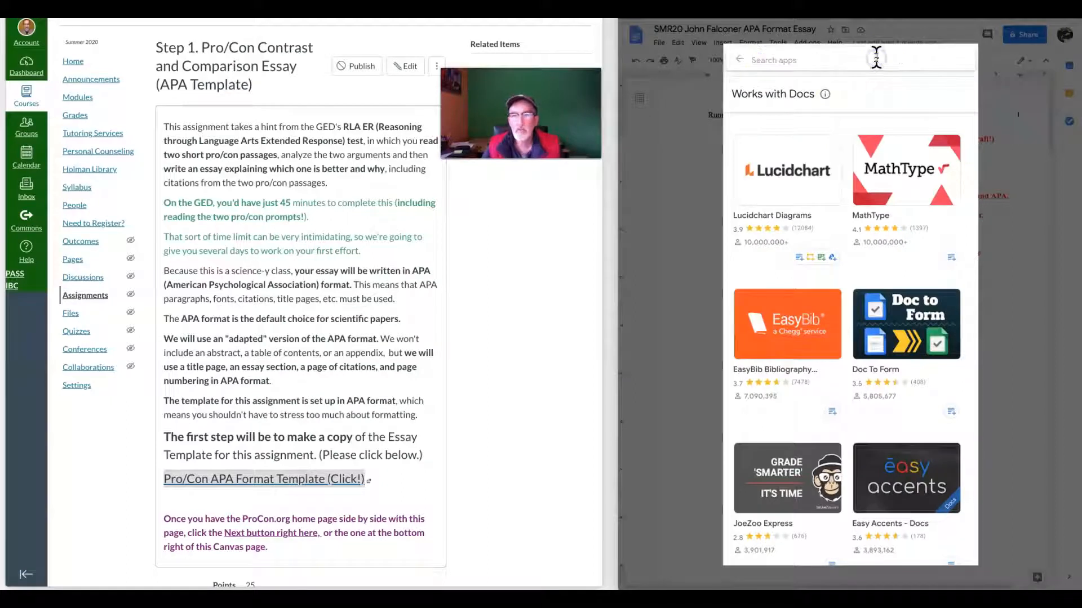
type("easybib")
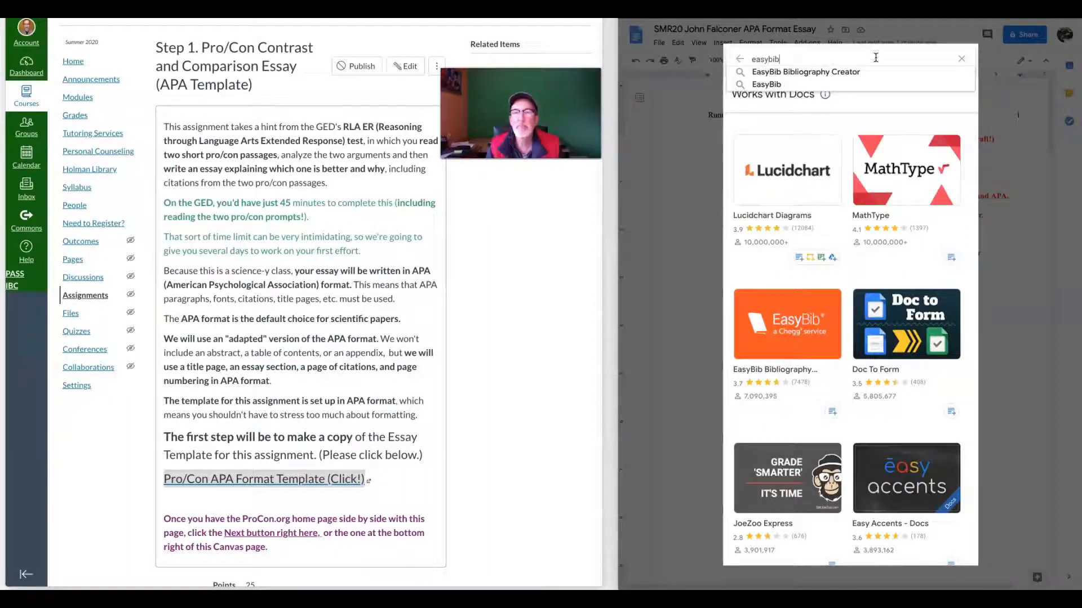
key("Return")
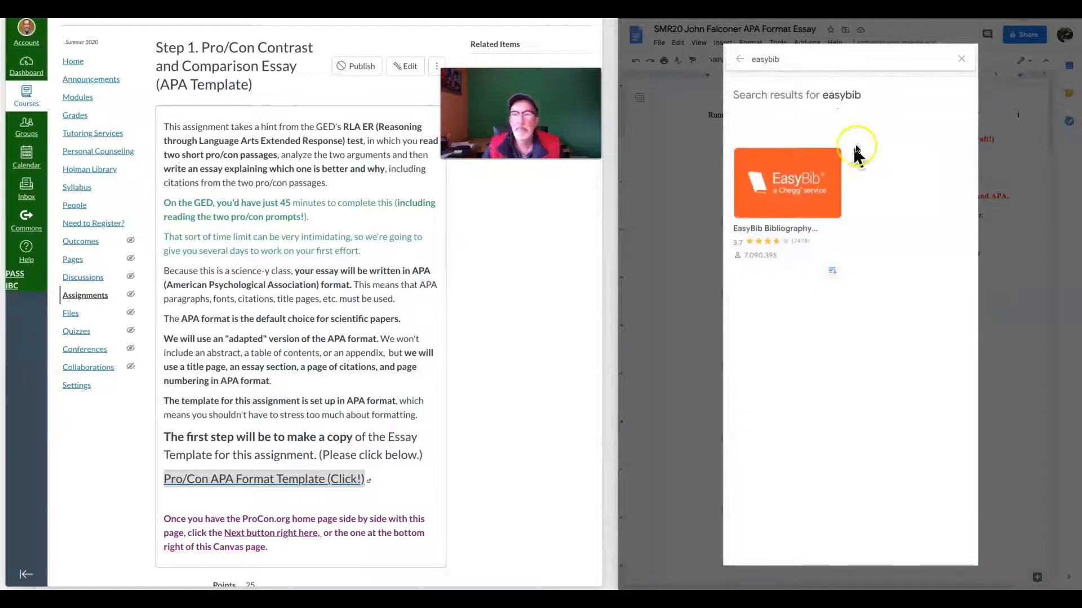
left_click(787, 182)
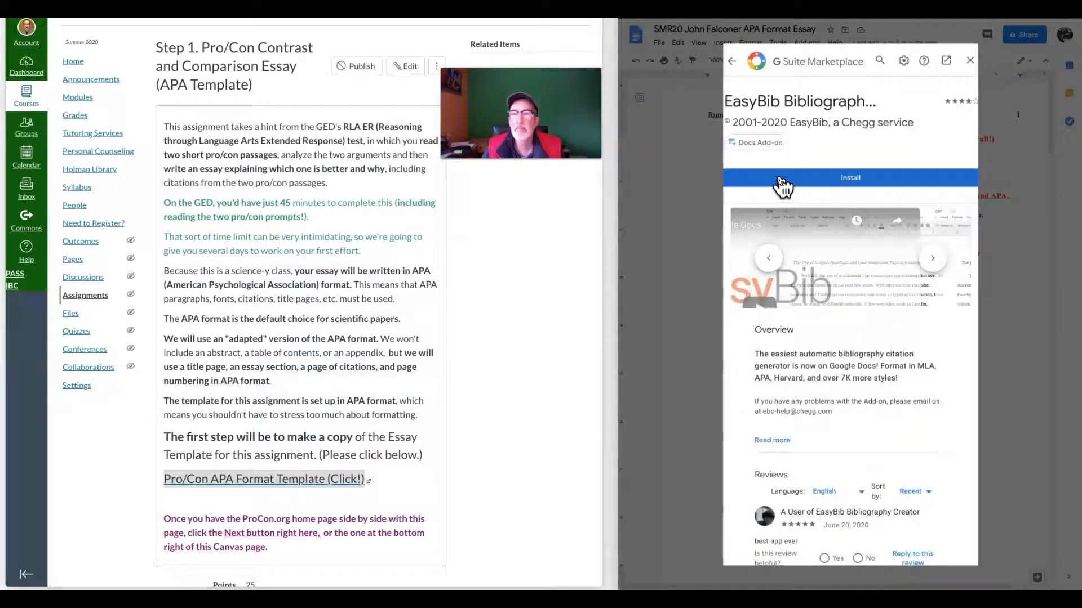
Install EasyBib Bibliography Creator with the student's Google account, allow the requested permissions, and close the marketplace.
left_click(856, 179)
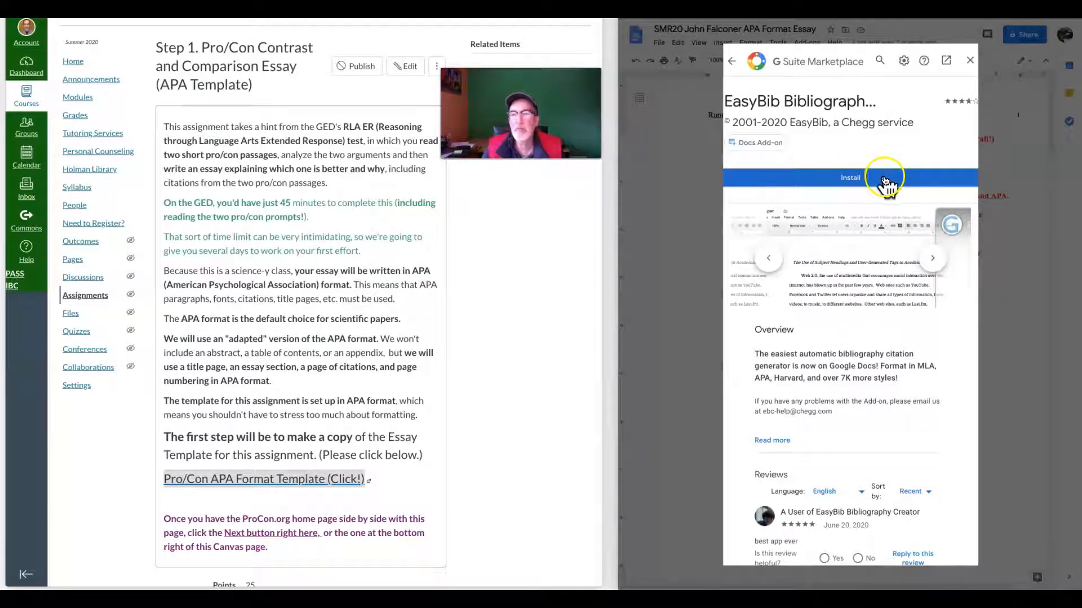
left_click(913, 363)
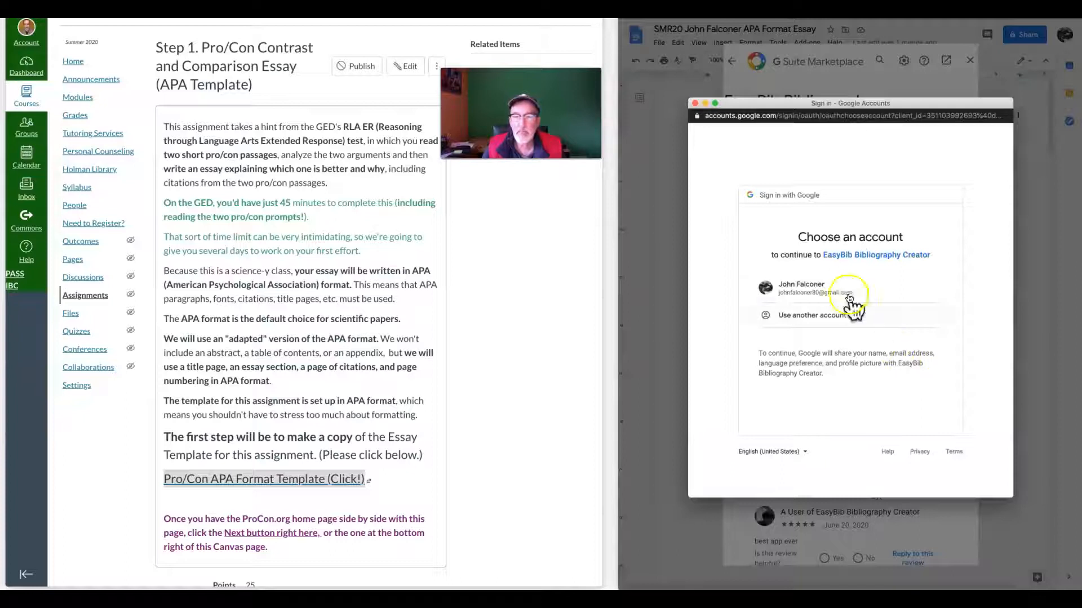
left_click(885, 289)
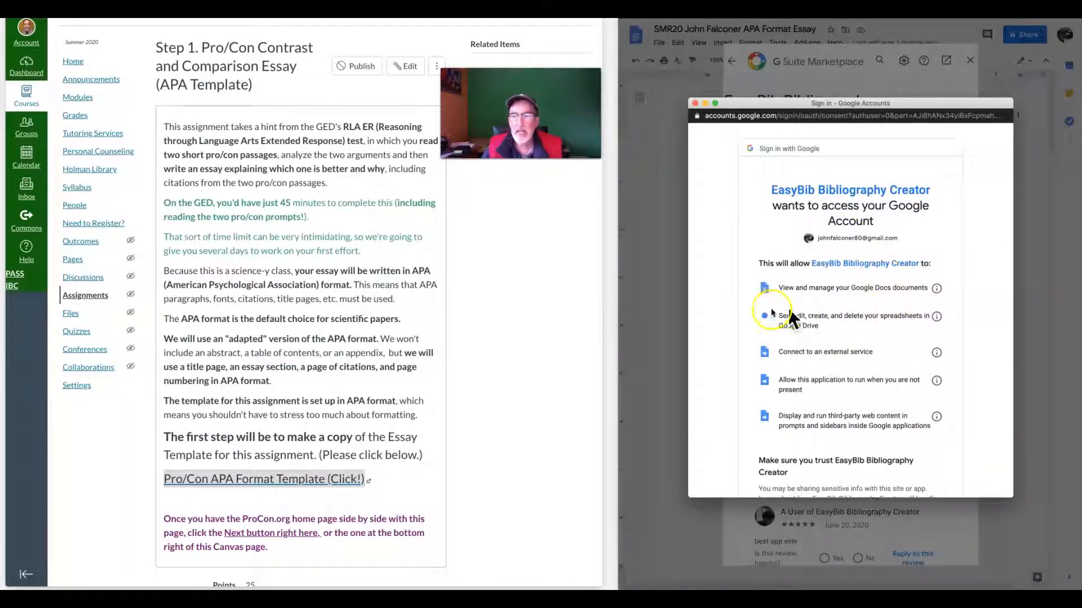
scroll(696, 299, "down", 2)
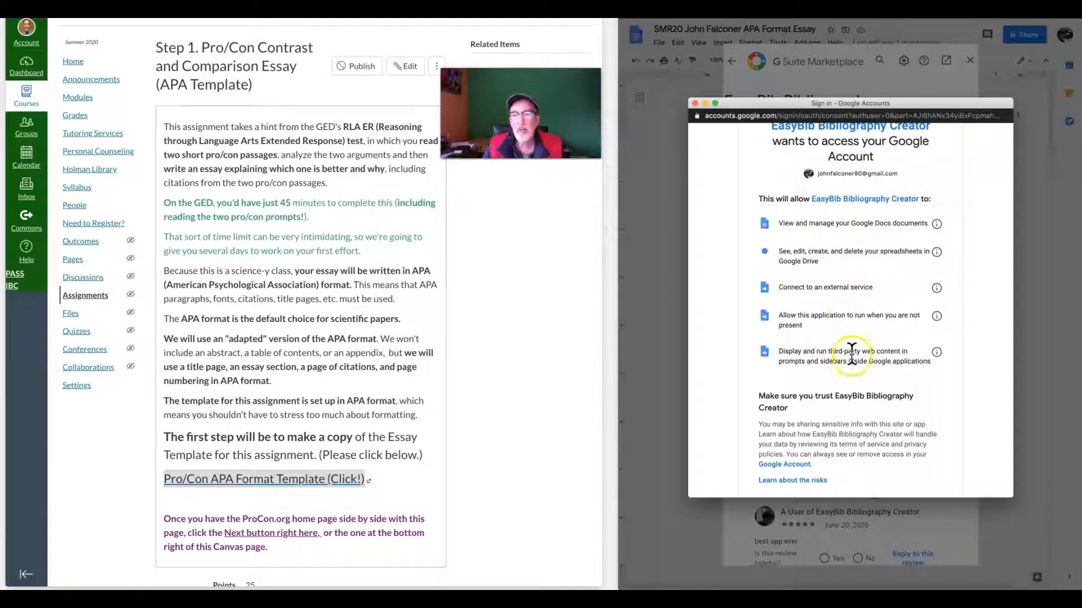
scroll(860, 358, "down", 2)
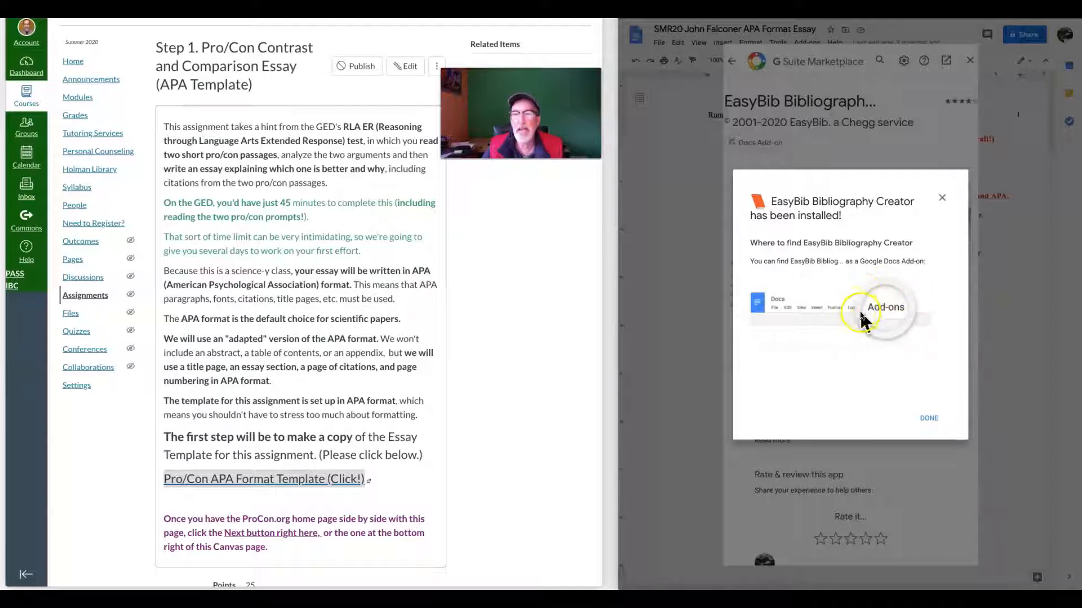
left_click(925, 418)
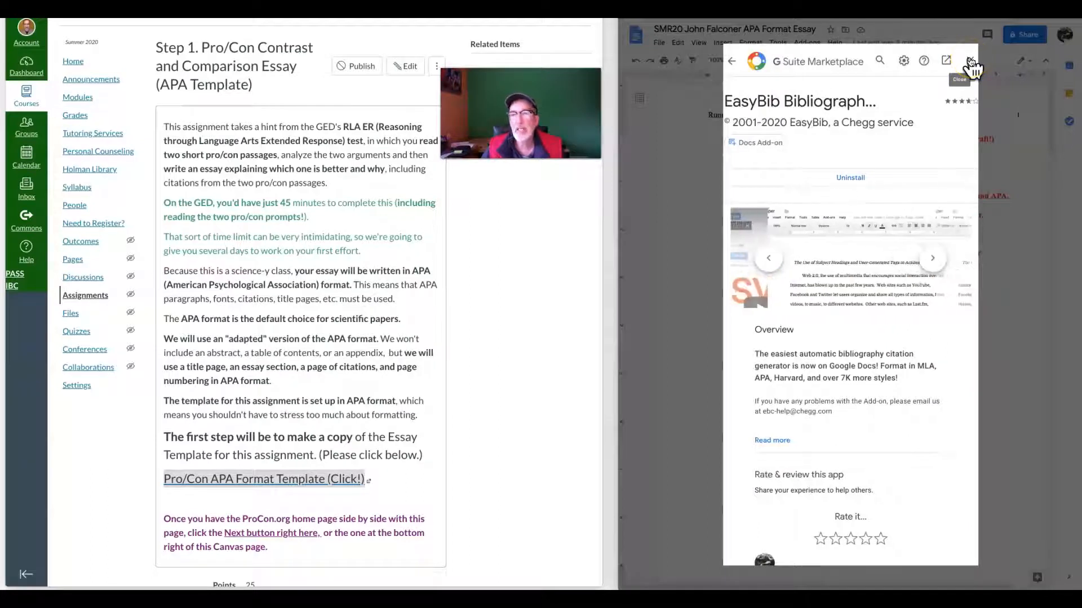
left_click(730, 59)
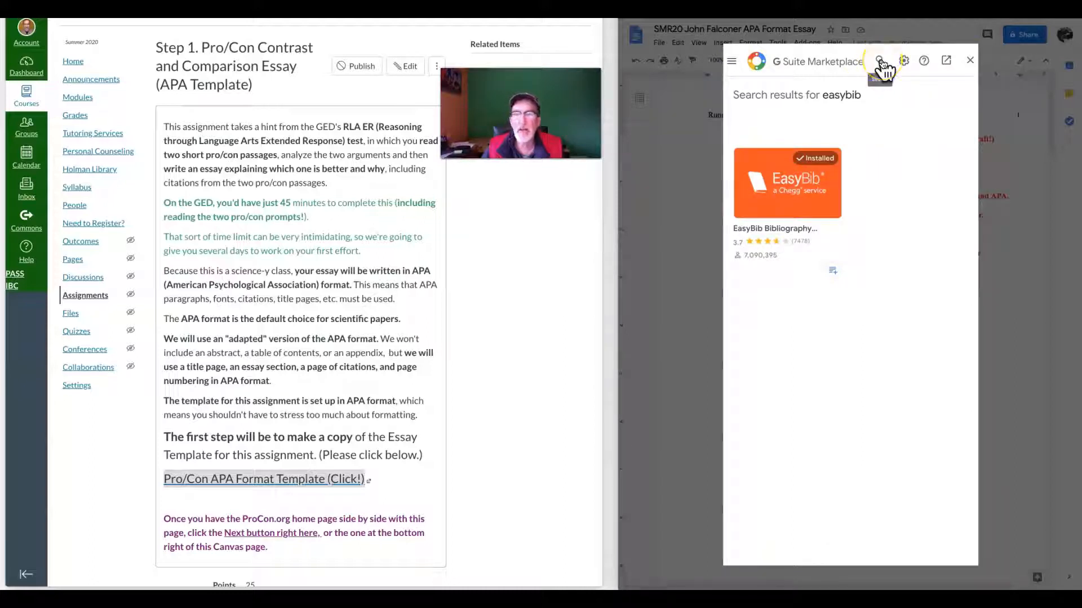
left_click(970, 61)
Open EasyBib's Manage Bibliography tool in the essay document.
left_click(808, 43)
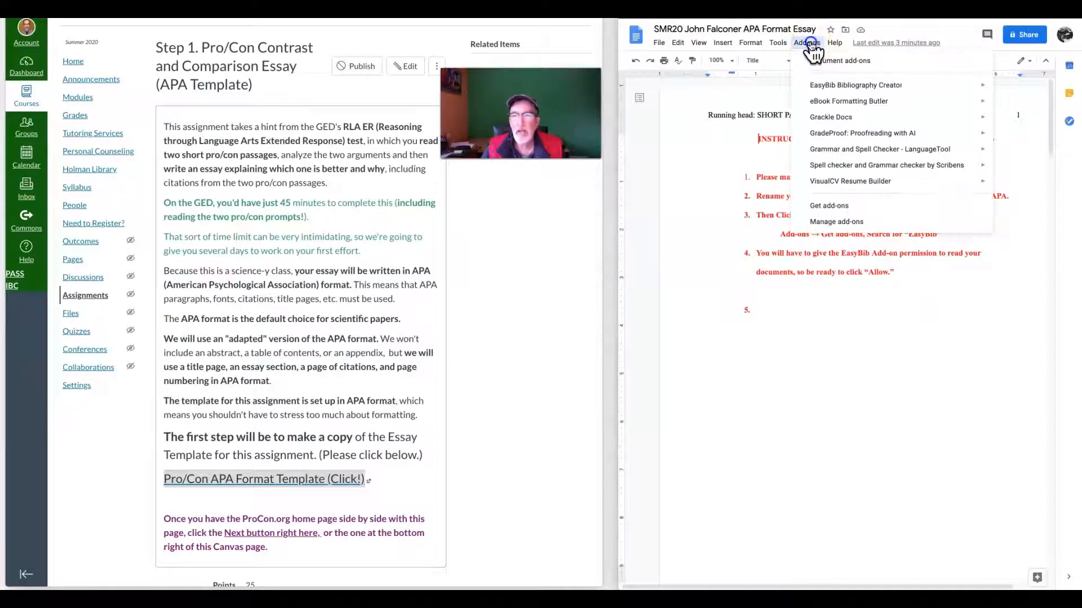
mouse_move(822, 86)
left_click(984, 87)
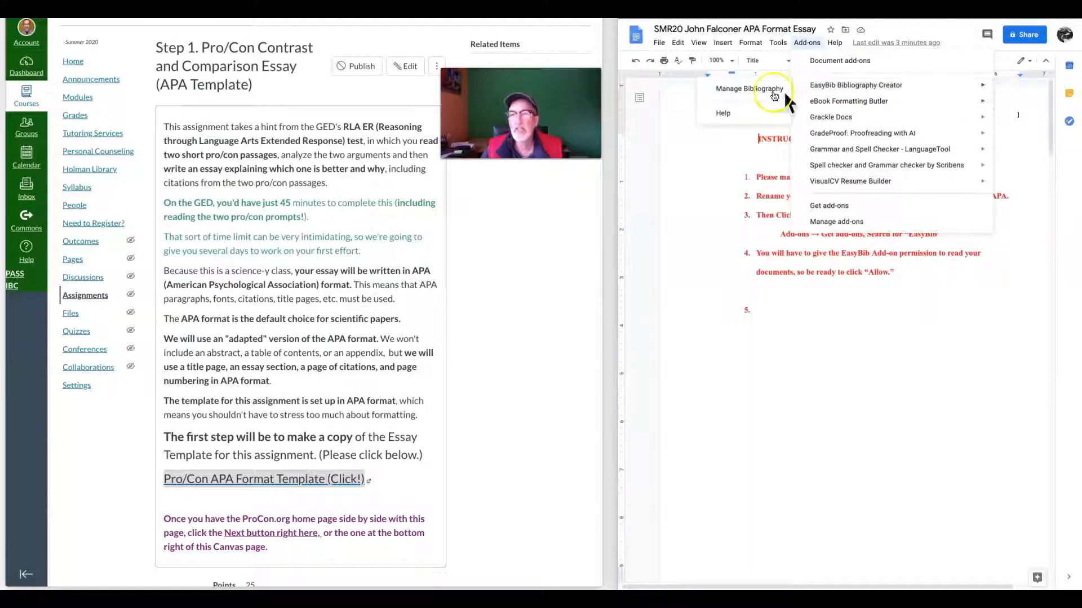
left_click(759, 90)
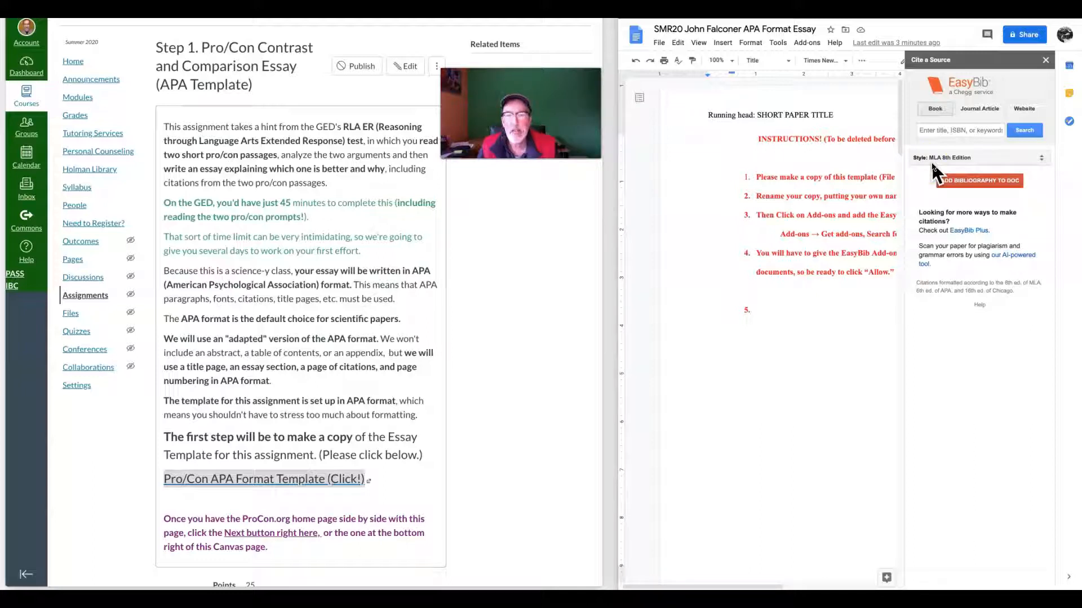
Set the EasyBib citation style to APA.
left_click(1043, 156)
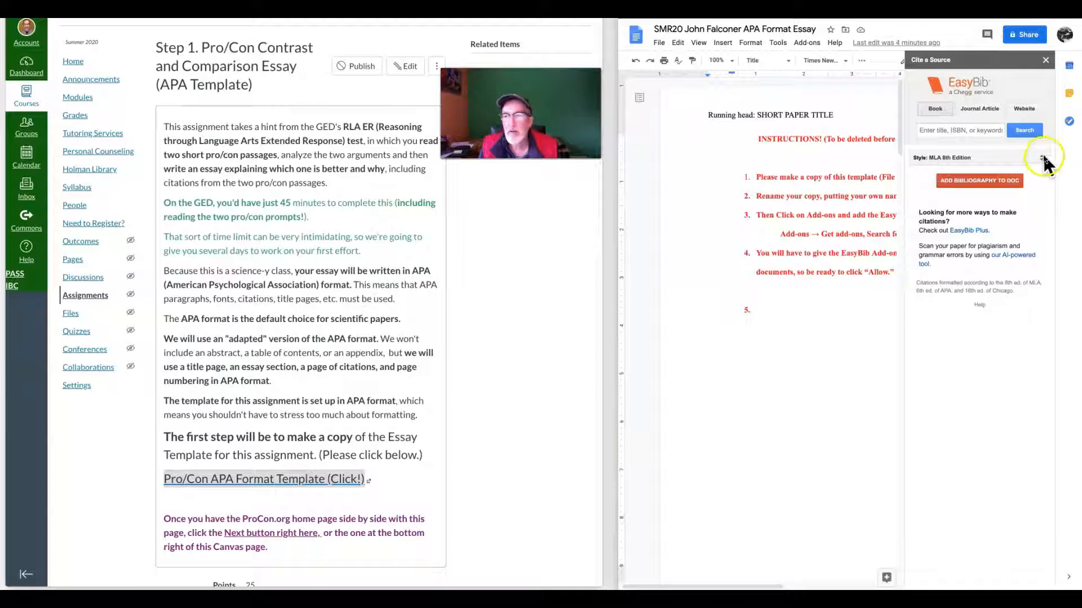
left_click(1039, 157)
scroll(1011, 225, "down", 5)
scroll(1012, 229, "up", 10)
left_click(1021, 186)
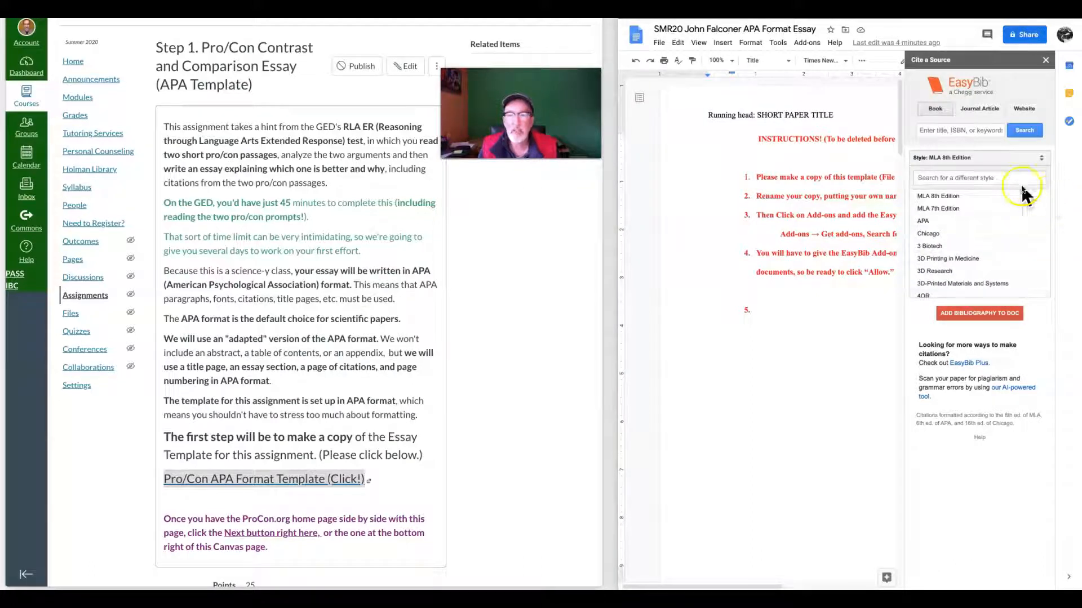
left_click(939, 223)
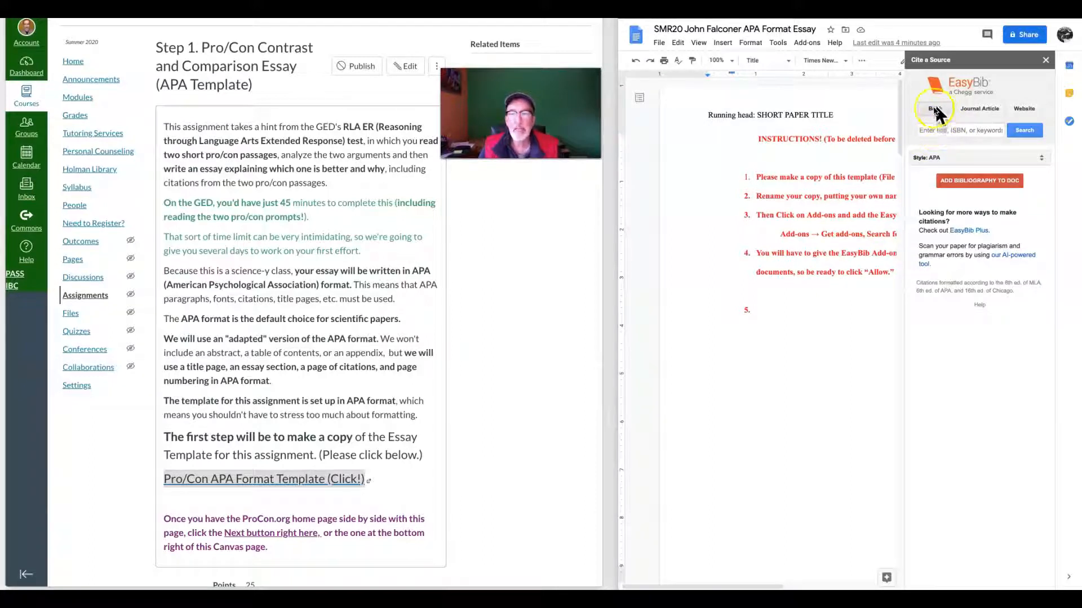
Search EasyBib's books for "charlotte's web" and cite the 2013 Cornerstones Education Limited entry by E. White.
left_click(939, 131)
type("charlotte's web")
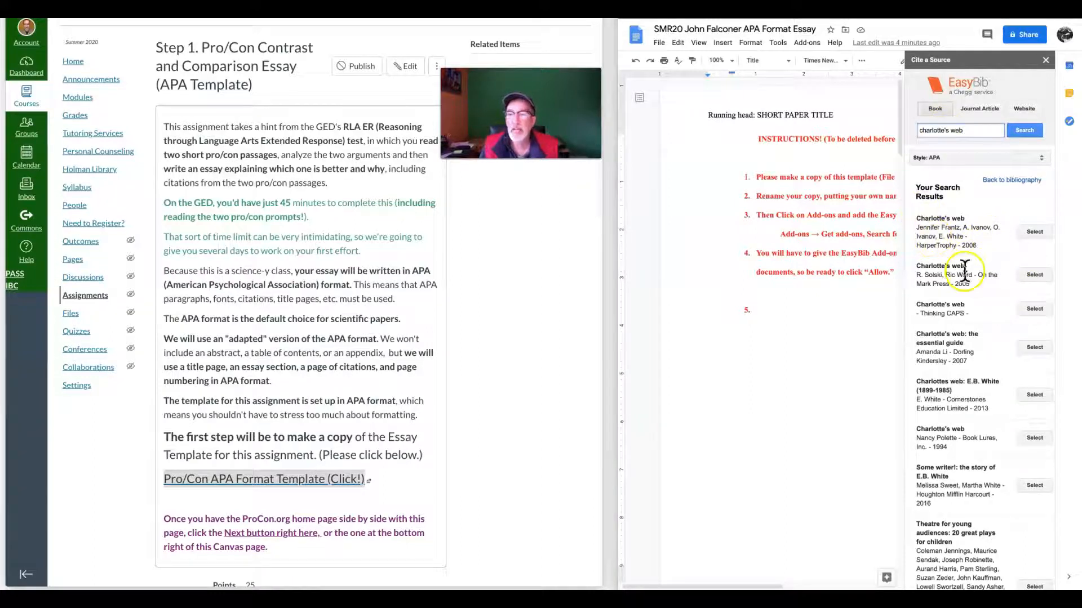
scroll(964, 274, "down", 2)
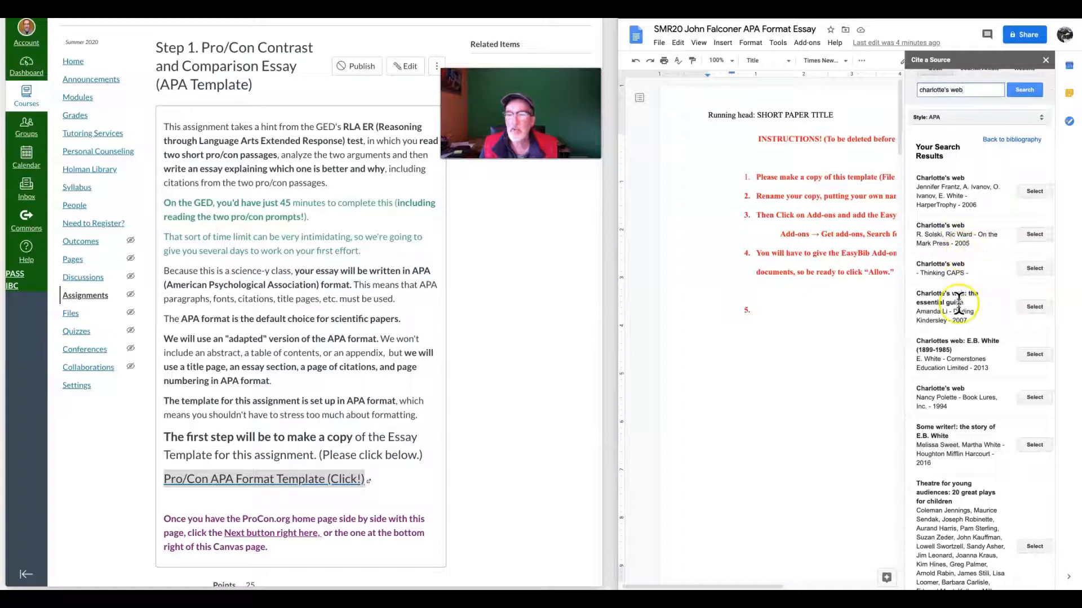
scroll(959, 304, "down", 4)
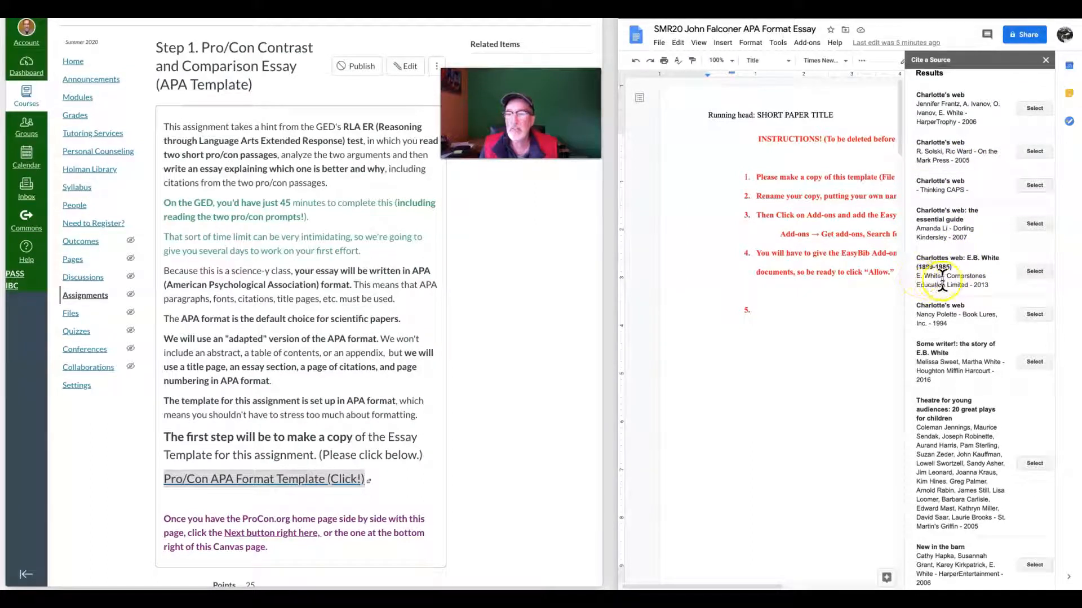
left_click(1034, 273)
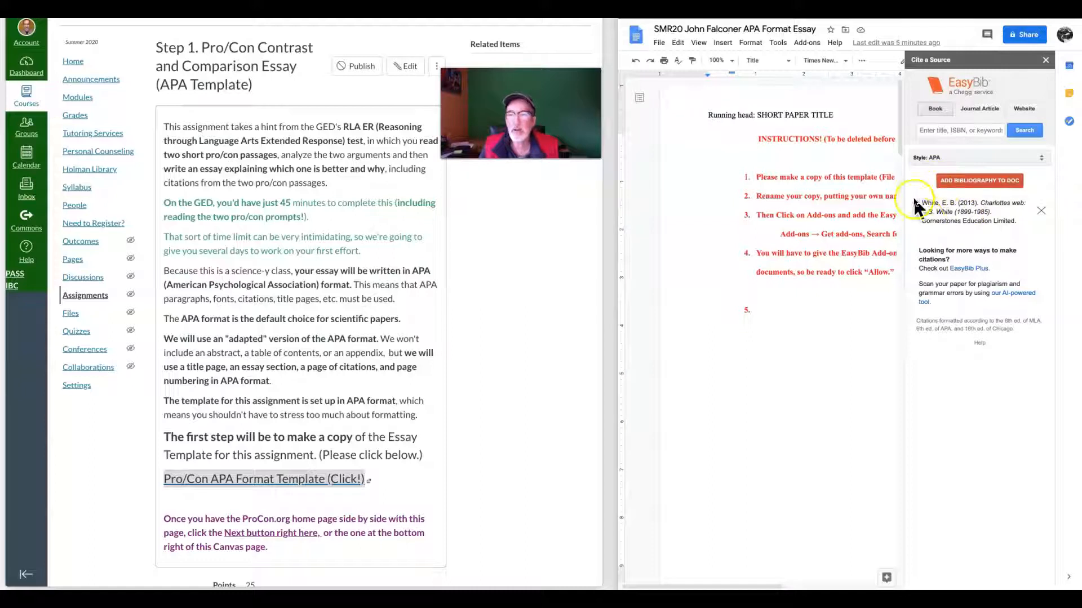
Add the EasyBib bibliography to the essay document and close the citation sidebar.
left_click(992, 178)
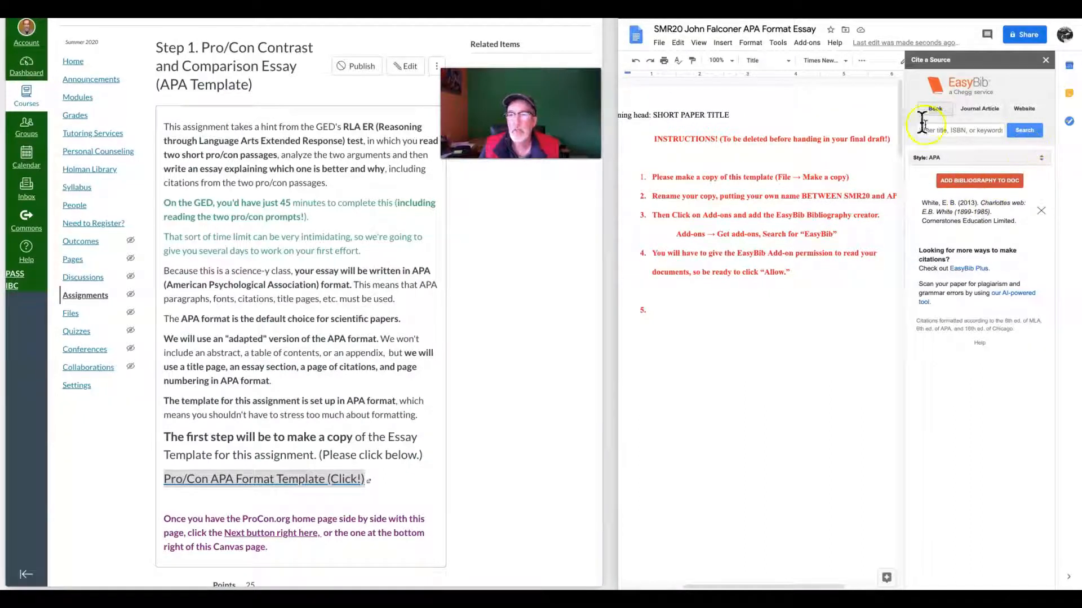
left_click(1045, 60)
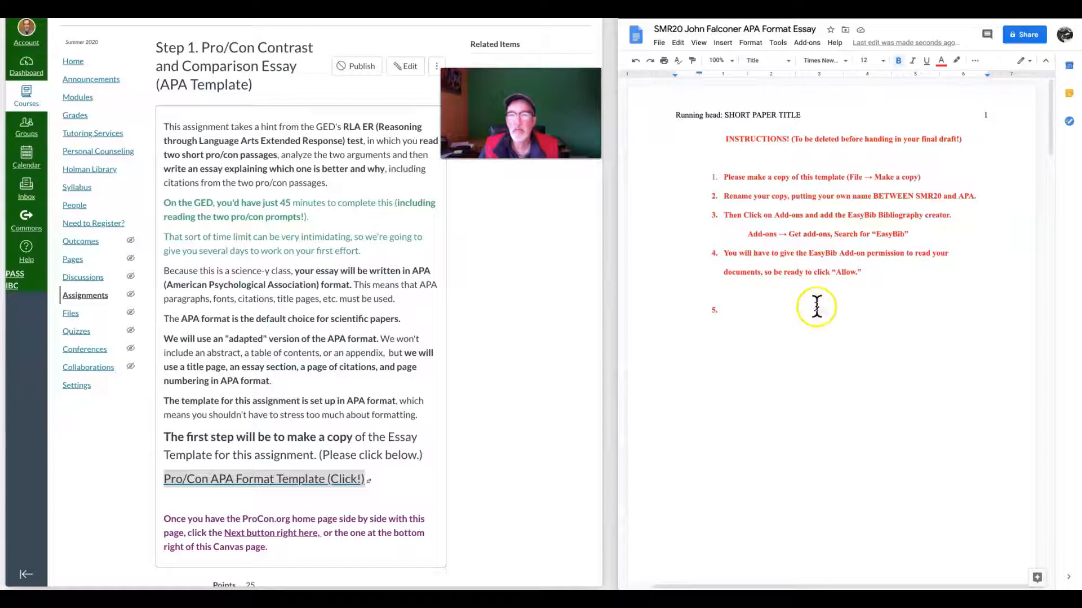
Delete the template's References heading and placeholder entries above the inserted bibliography on page 6.
scroll(806, 309, "down", 20)
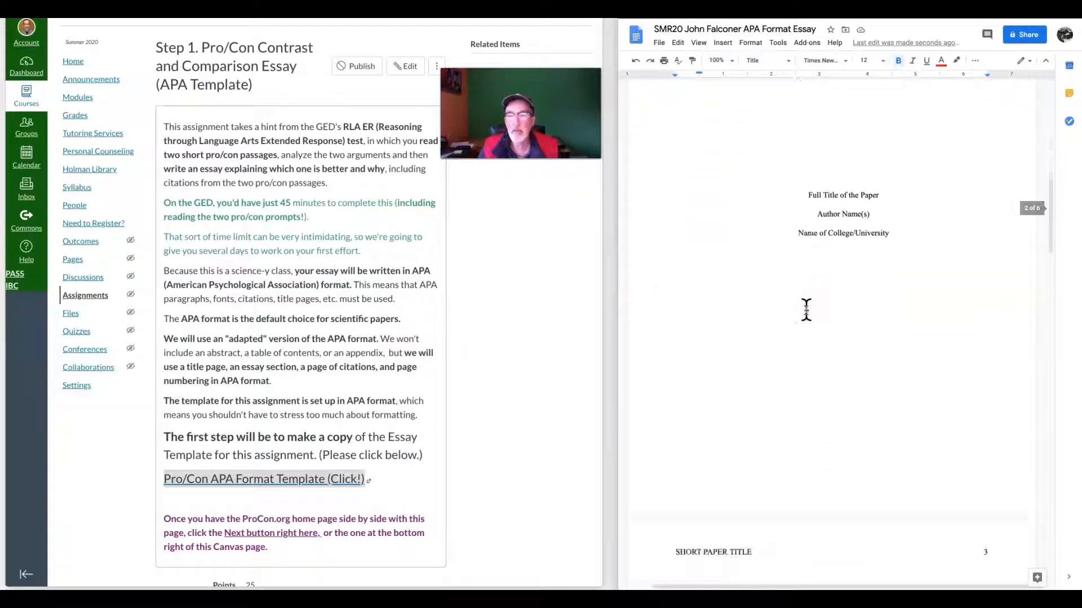
scroll(806, 309, "down", 18)
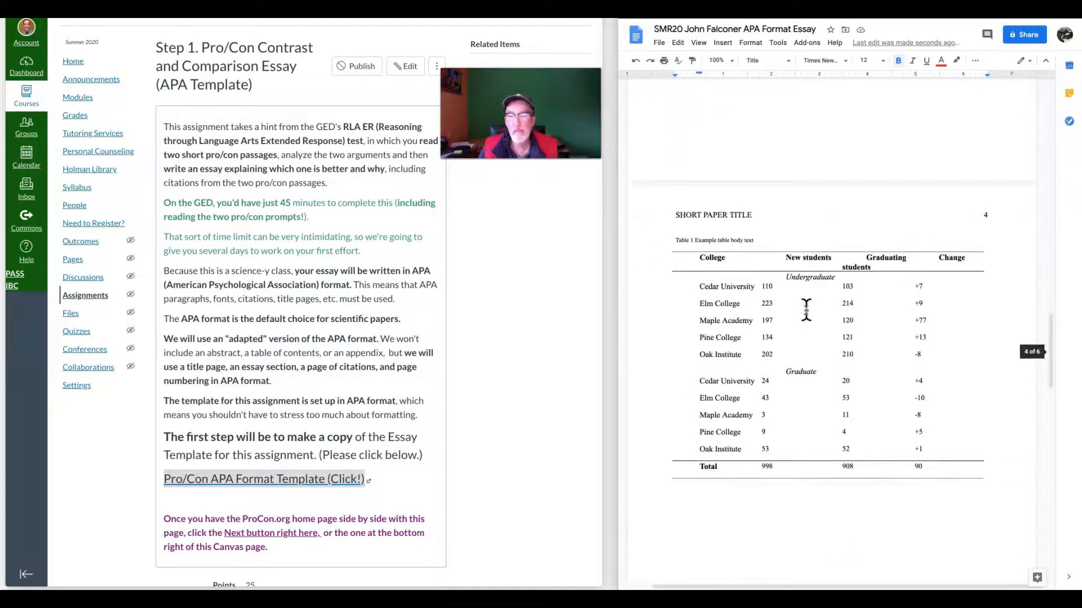
scroll(806, 310, "down", 15)
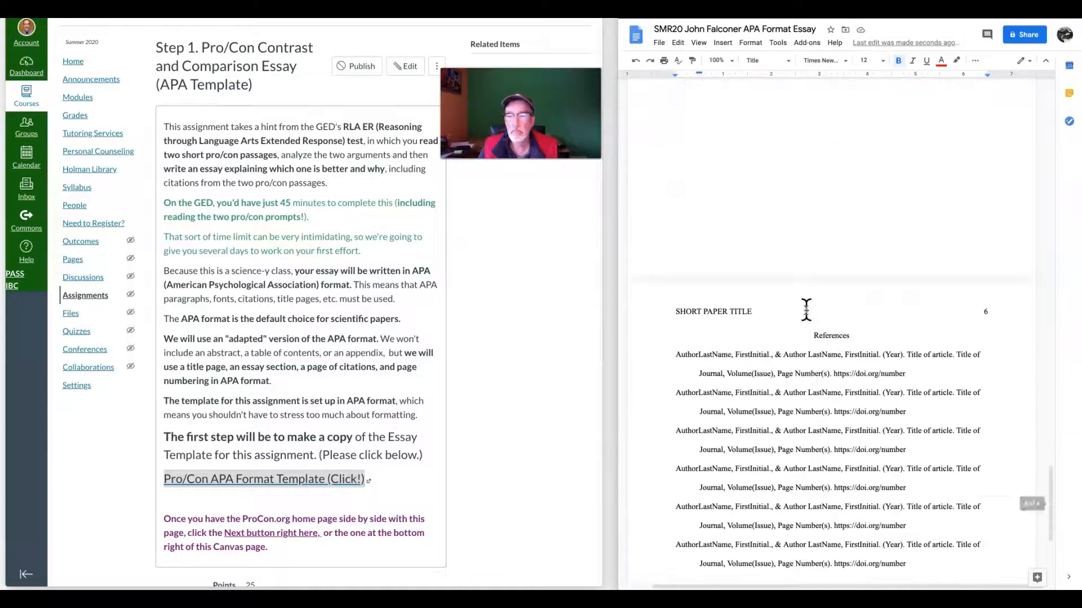
scroll(806, 310, "down", 3)
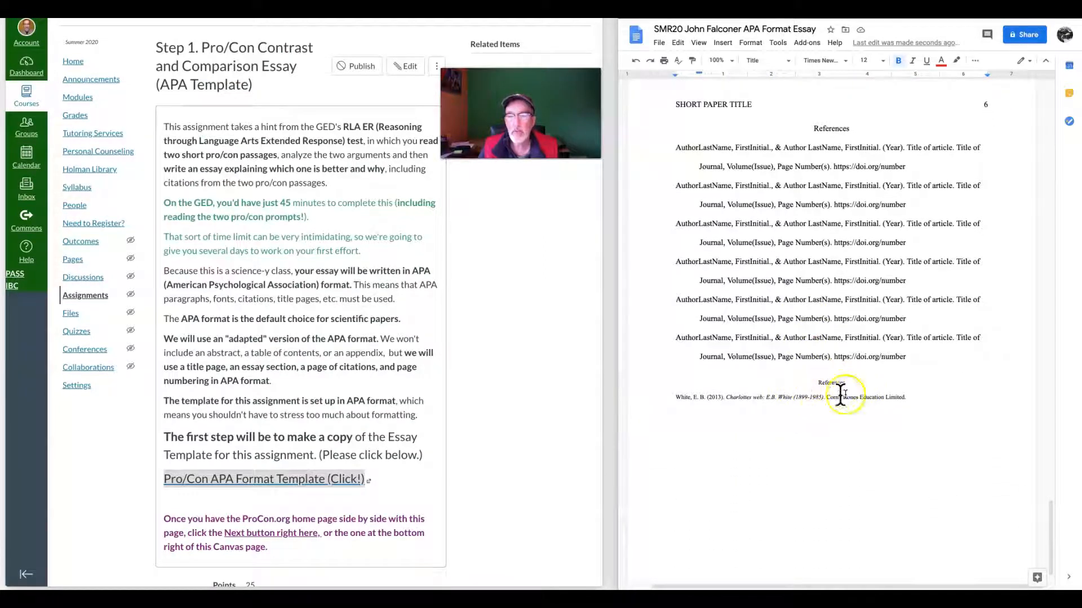
left_click_drag(813, 127, 918, 358)
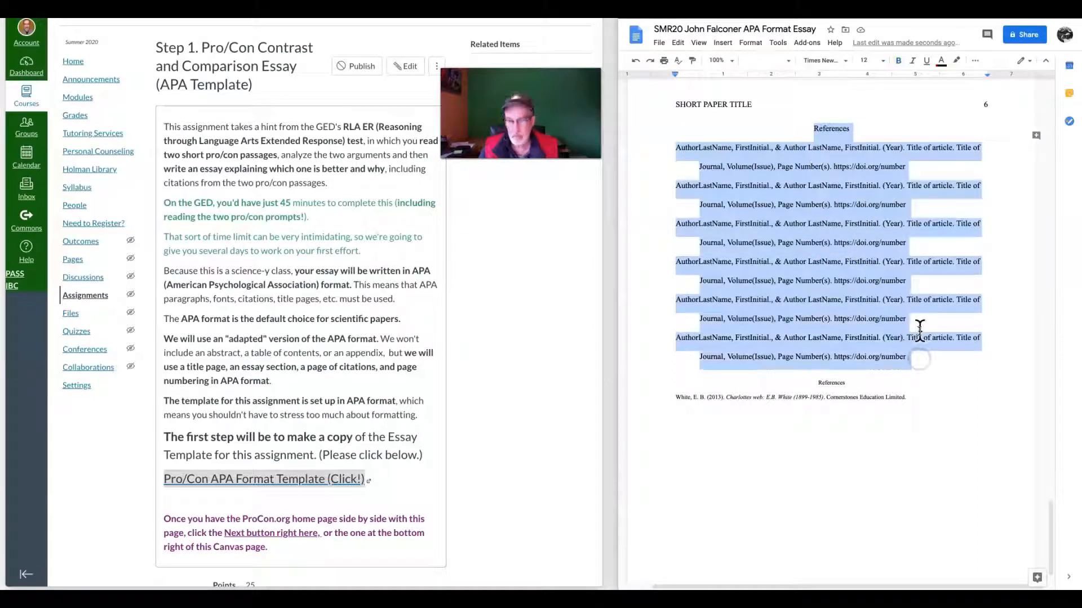
key("BackSpace")
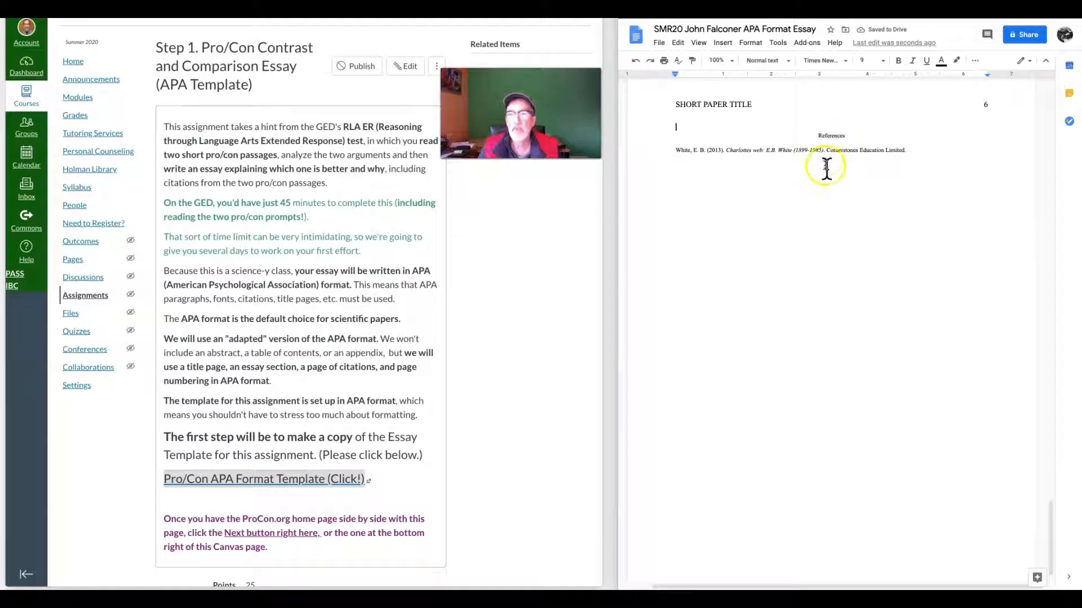
scroll(805, 169, "up", 8)
scroll(802, 180, "up", 20)
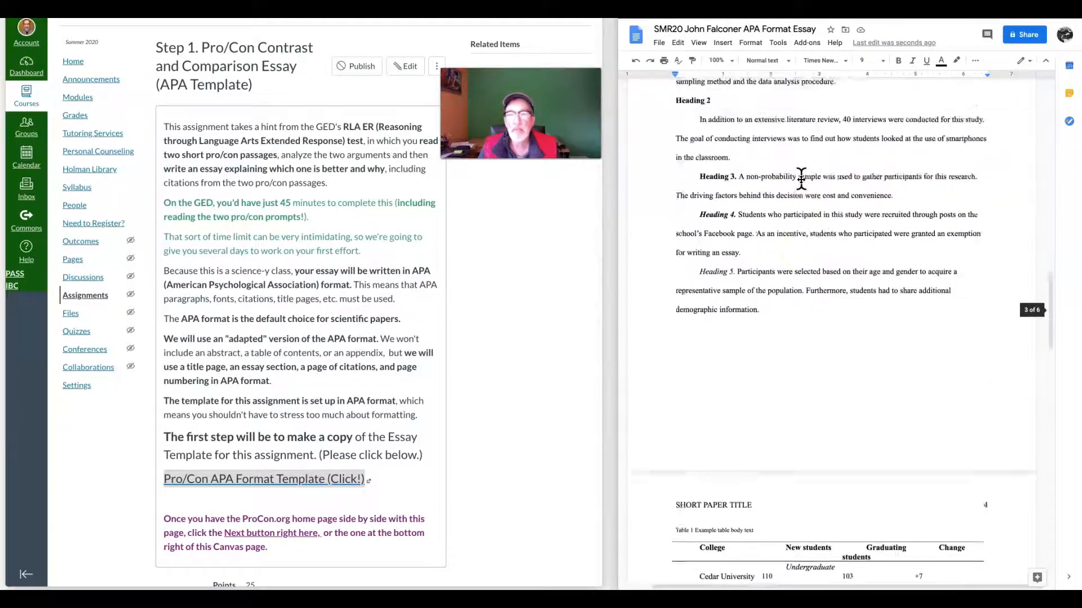
scroll(801, 180, "up", 3)
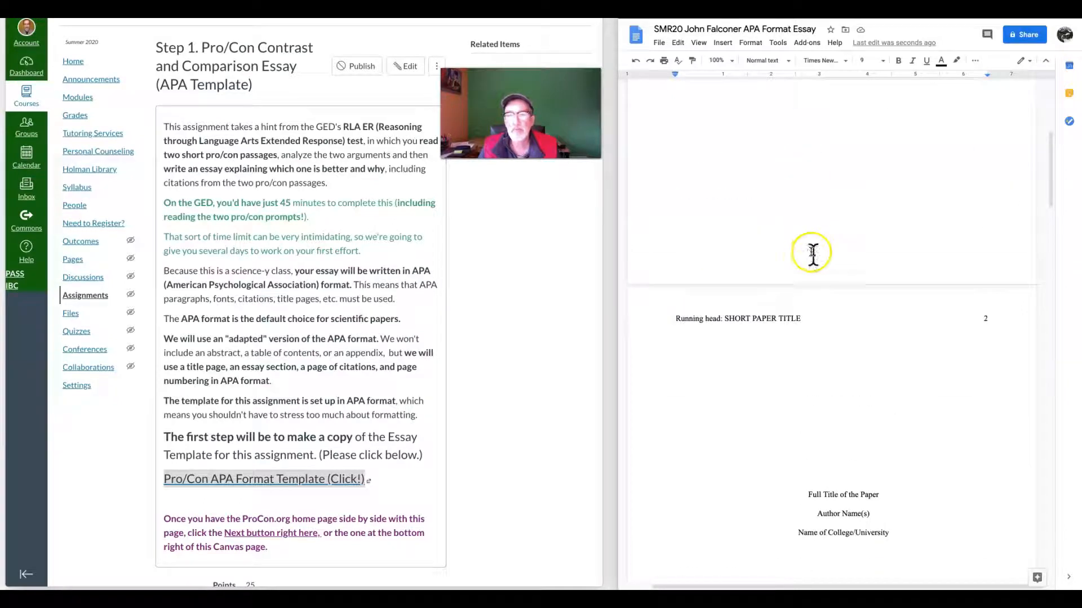
scroll(810, 207, "up", 2)
right_click(811, 207)
left_click(772, 240)
right_click(776, 244)
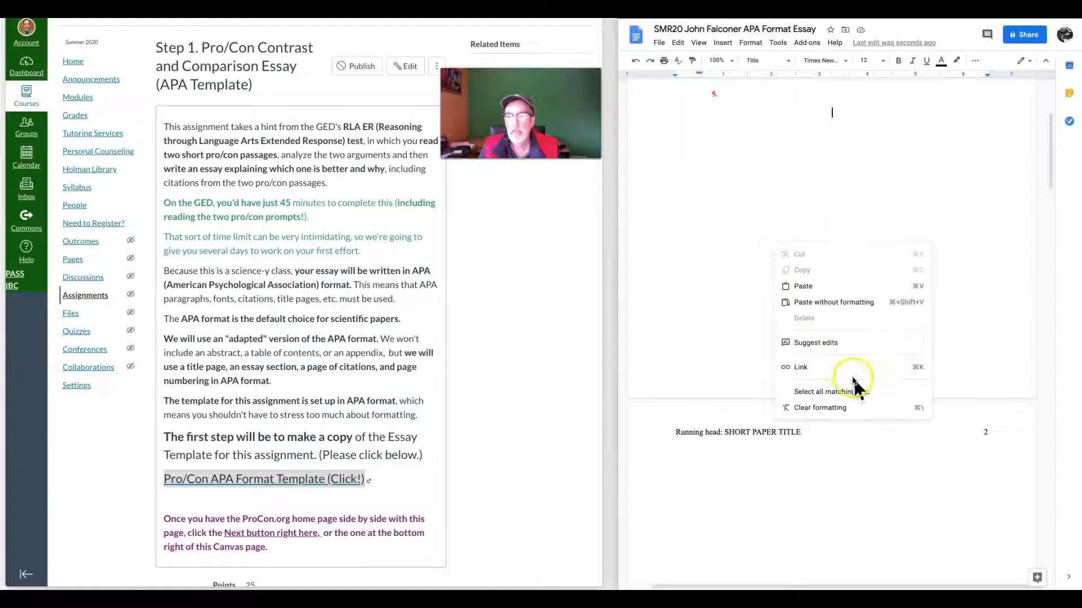
left_click(749, 232)
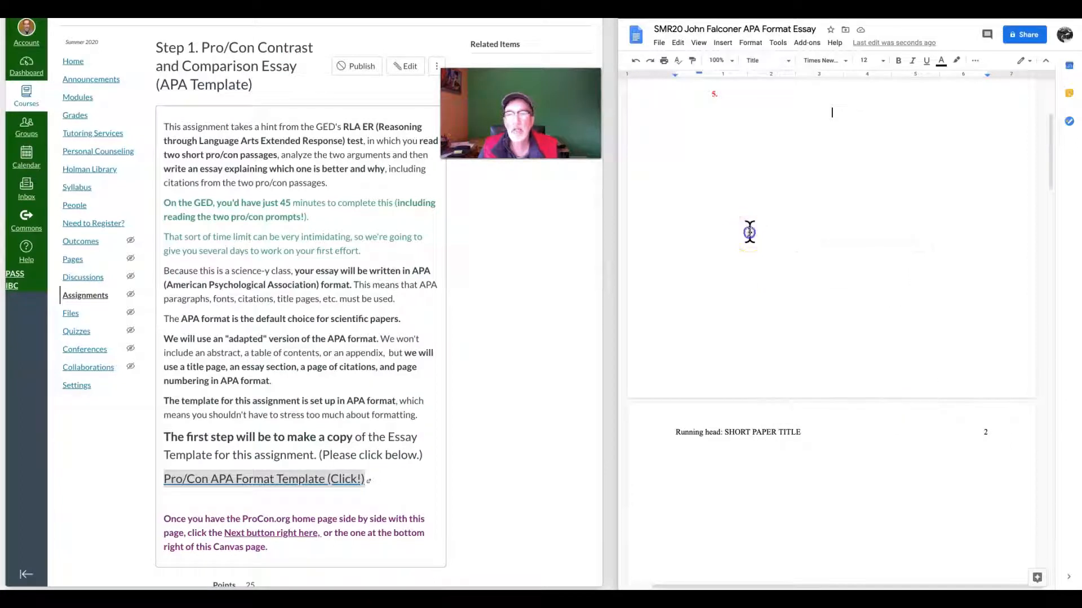
left_click(660, 41)
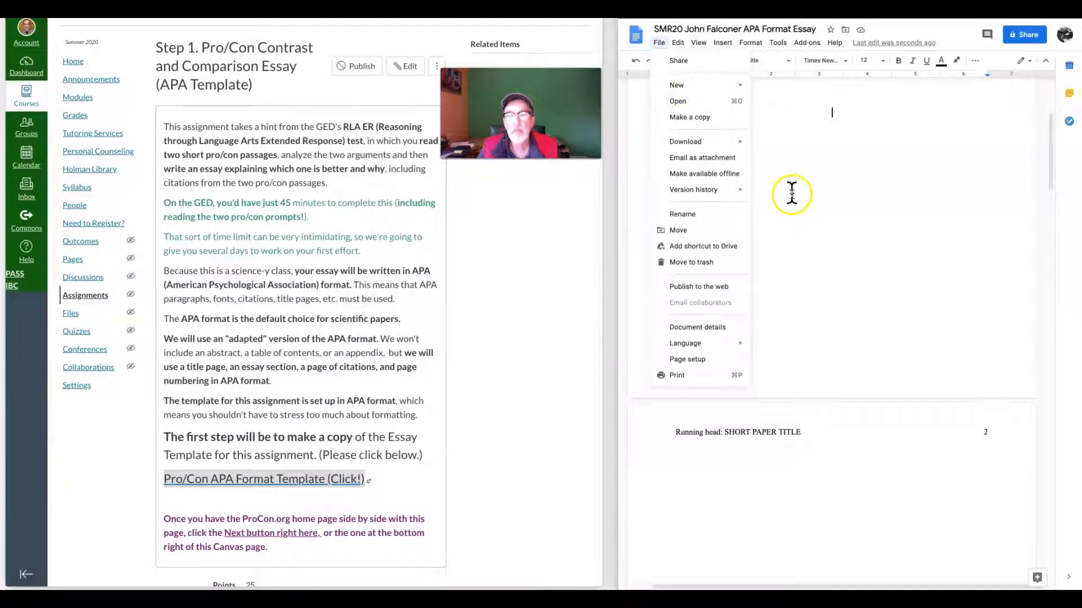
left_click(794, 229)
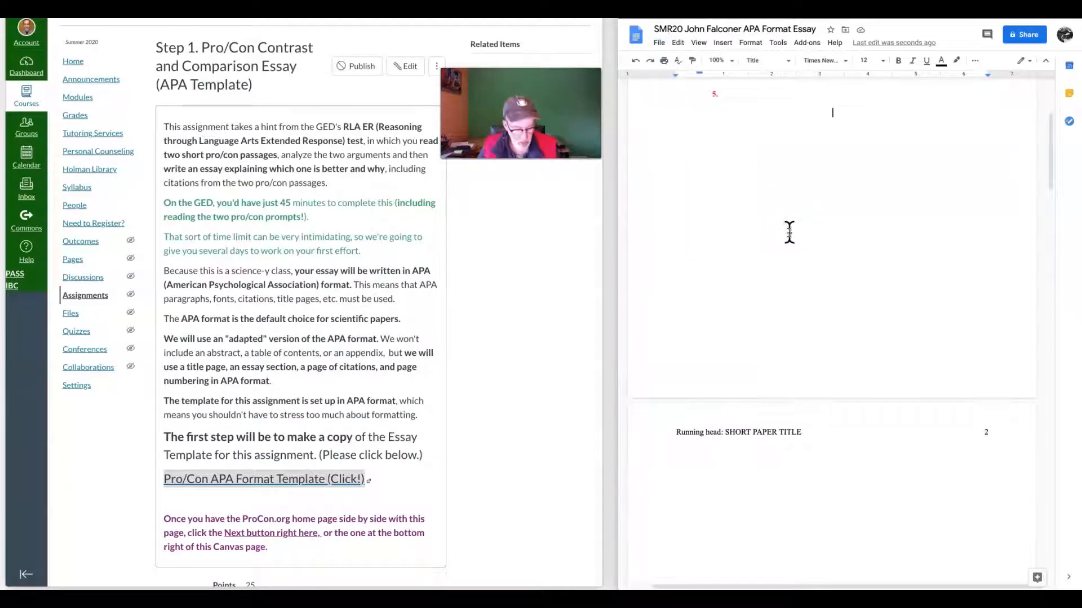
Select the whole essay document and set its font size to 12.
key("ctrl+a")
left_click(786, 188)
scroll(787, 189, "up", 1)
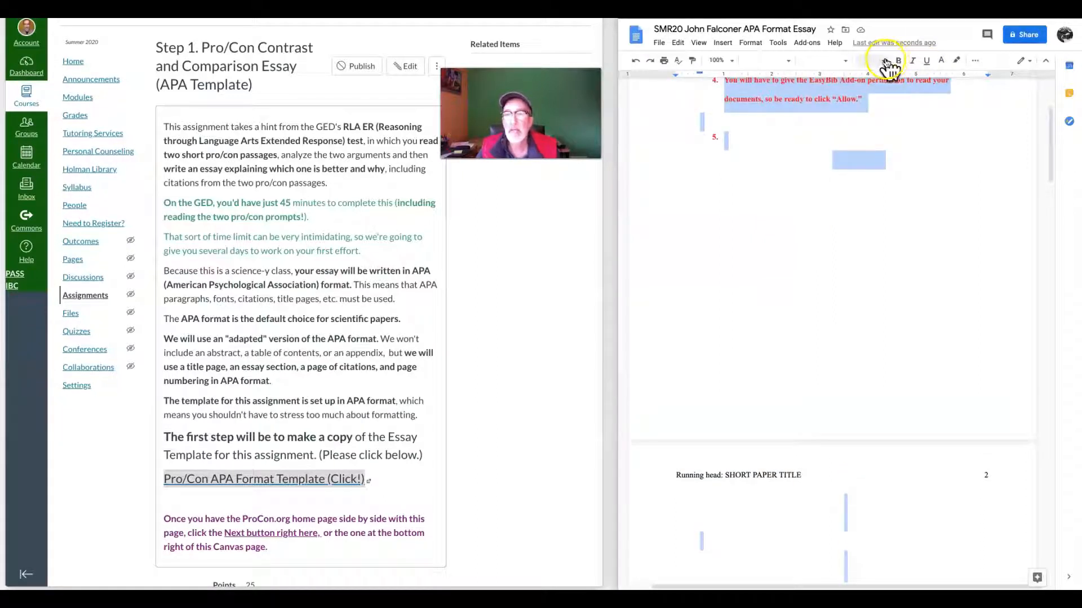
left_click(885, 61)
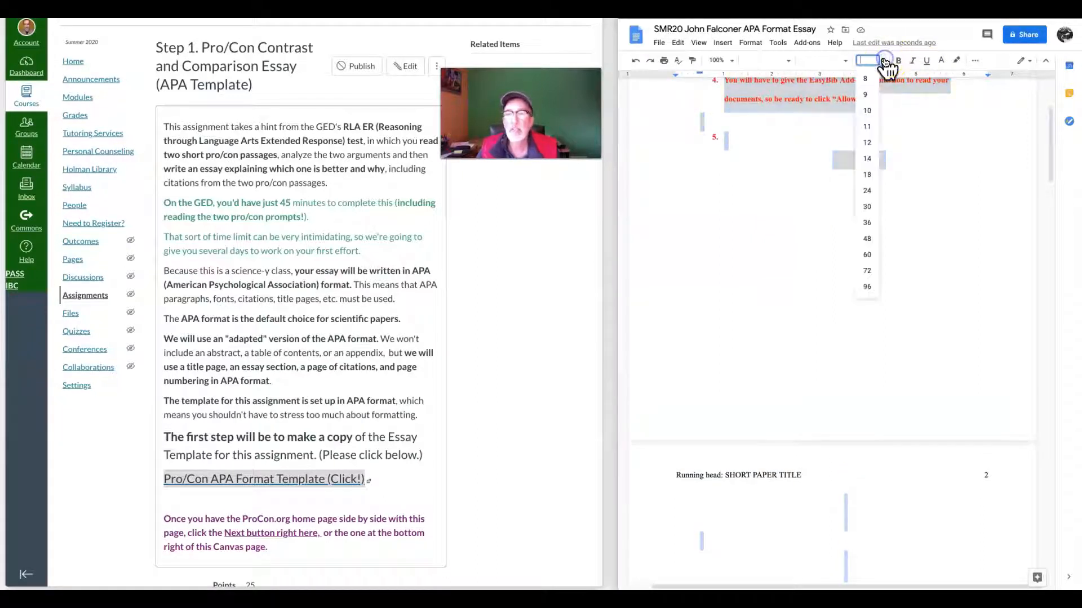
left_click(868, 142)
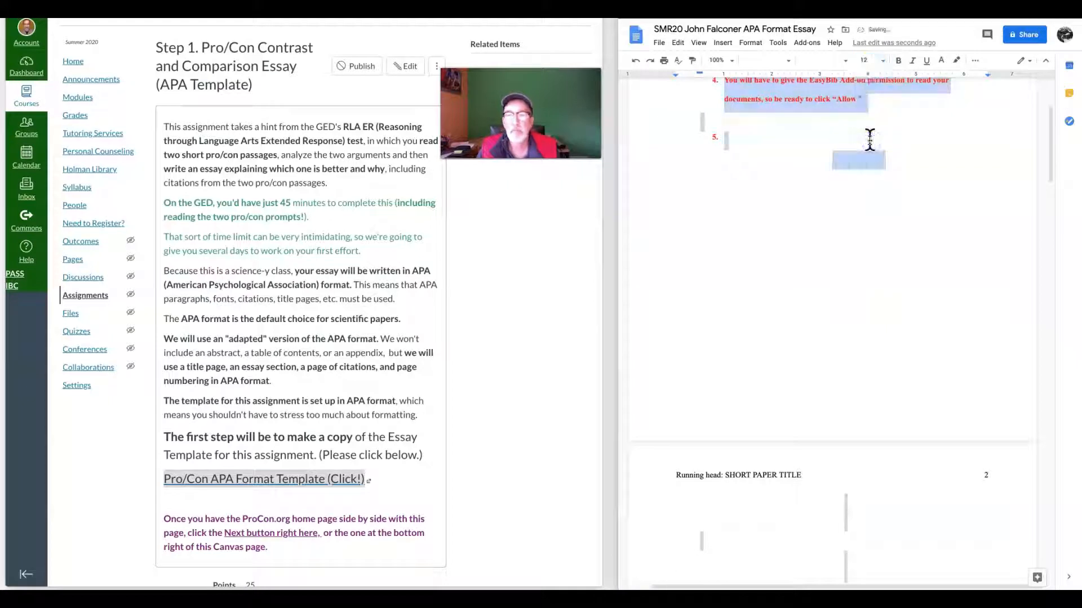
Check the resized text through to the References page and set the whole document's font to Times New Roman.
scroll(835, 236, "down", 10)
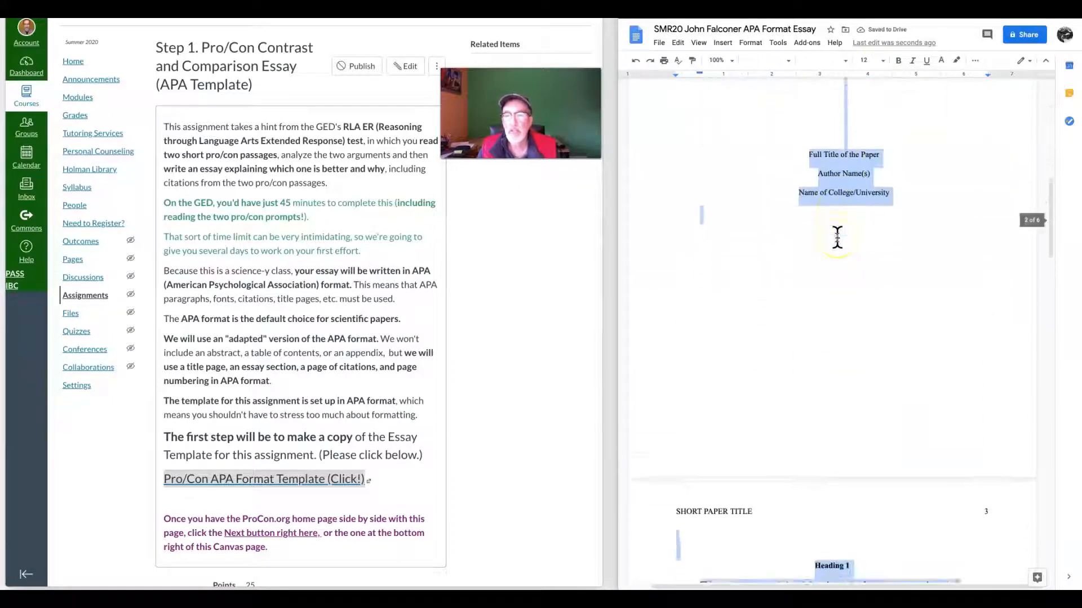
scroll(836, 236, "down", 15)
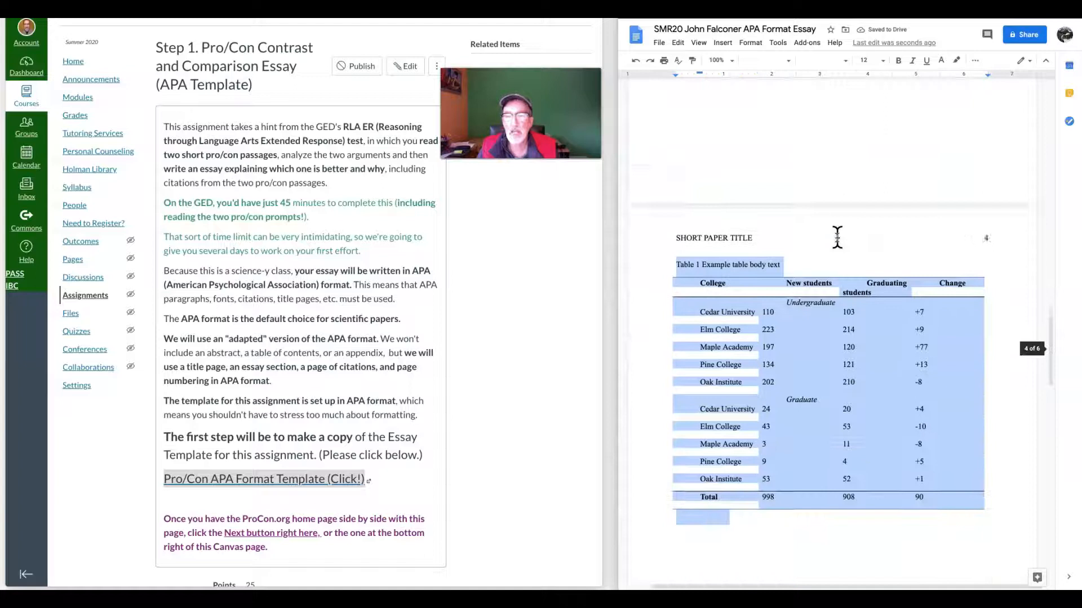
scroll(836, 237, "down", 15)
scroll(837, 236, "up", 1)
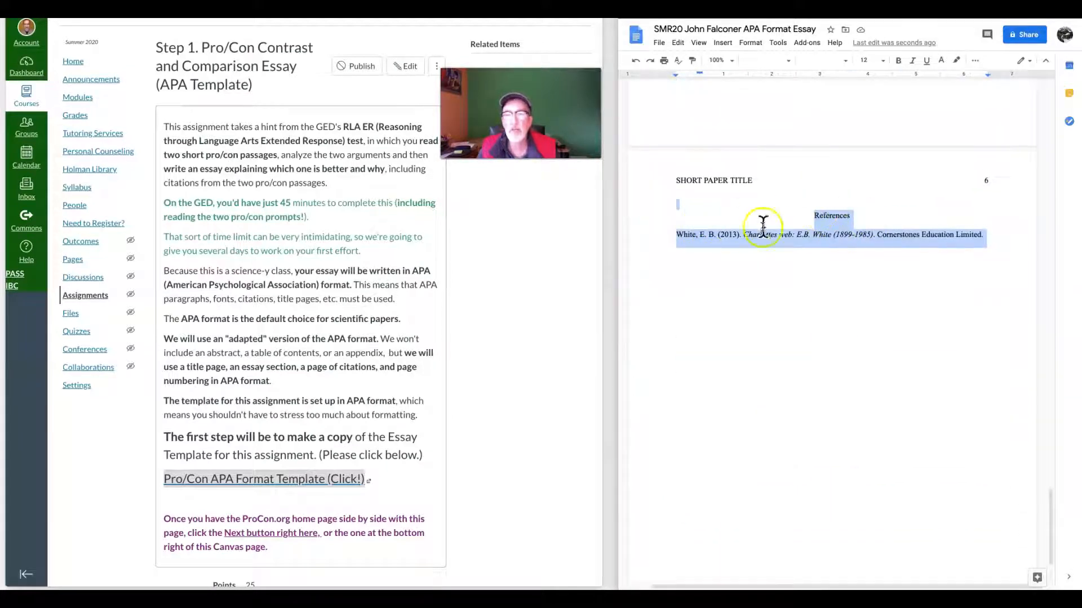
scroll(868, 192, "up", 20)
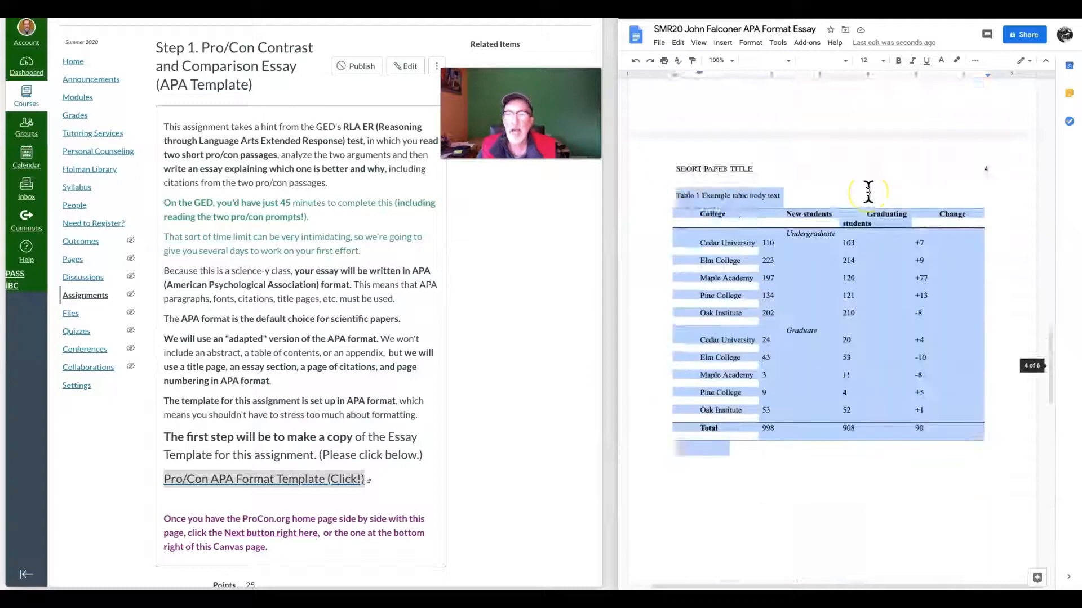
scroll(868, 191, "up", 8)
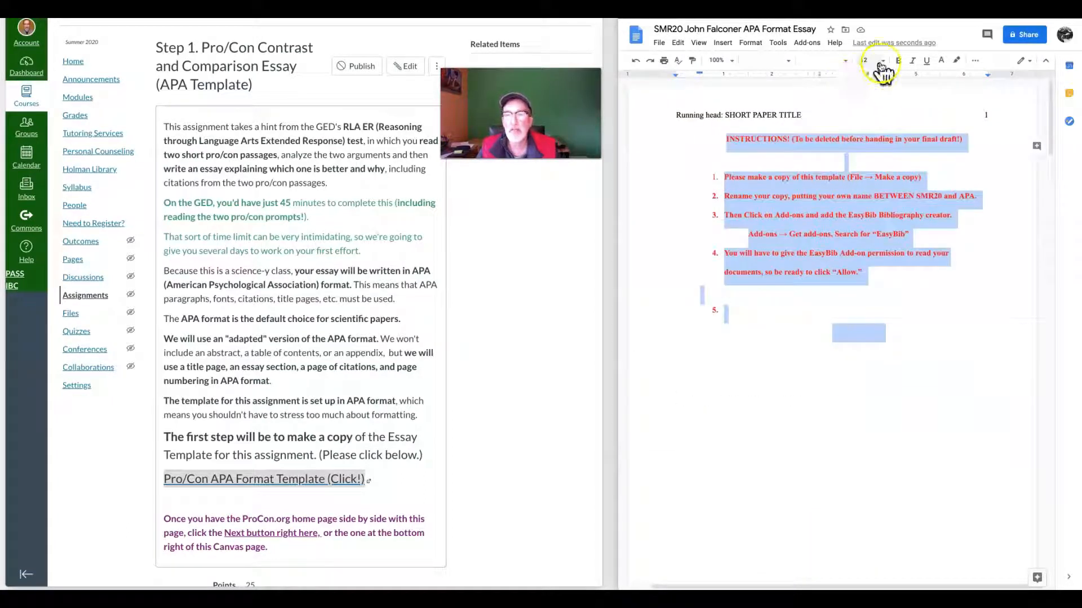
left_click(847, 61)
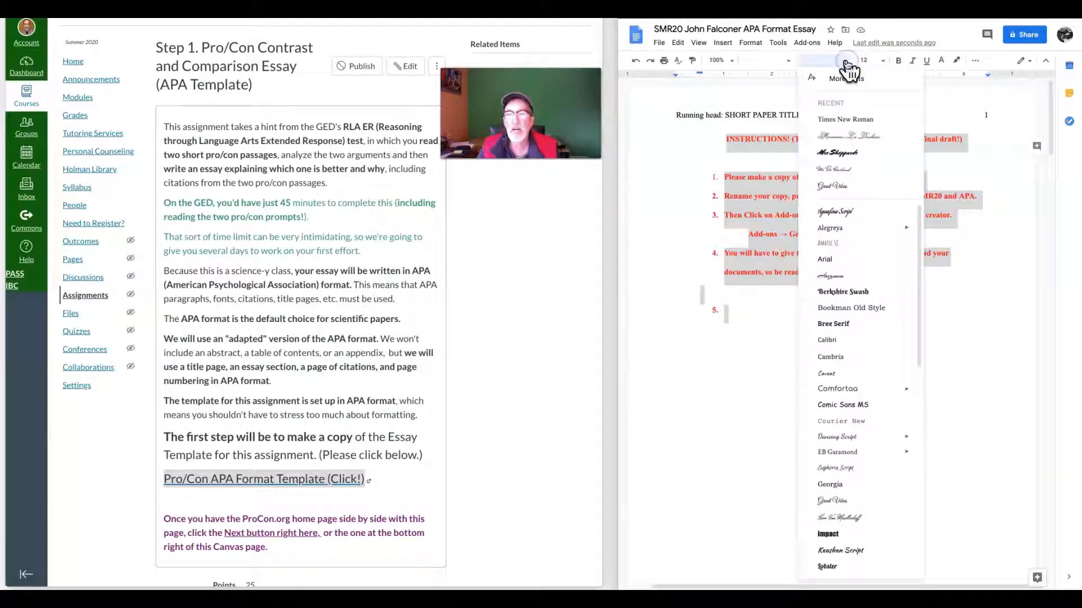
left_click(846, 120)
left_click(848, 107)
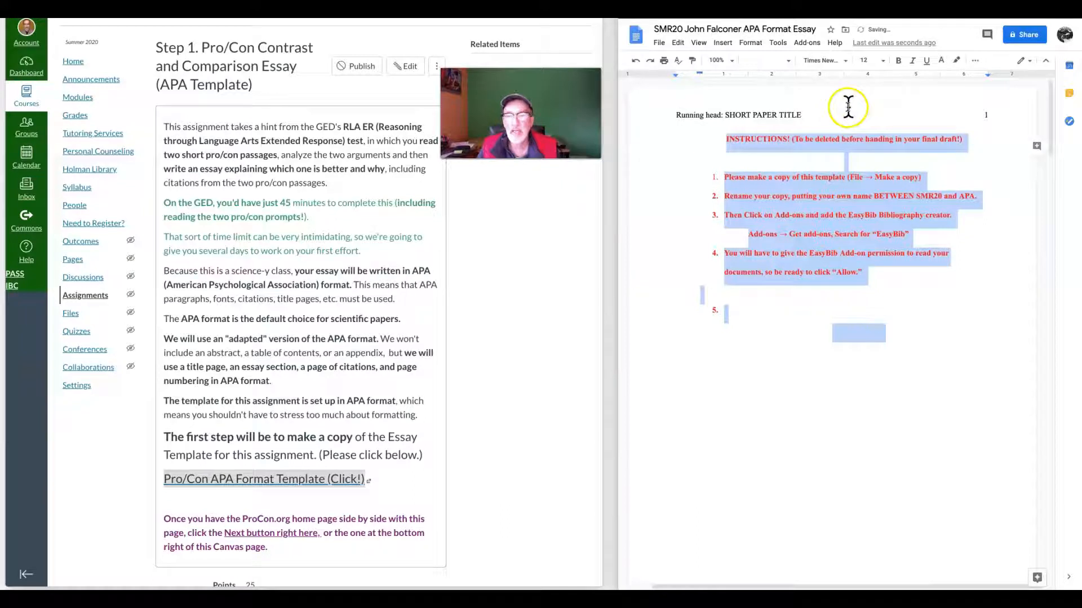
left_click(789, 60)
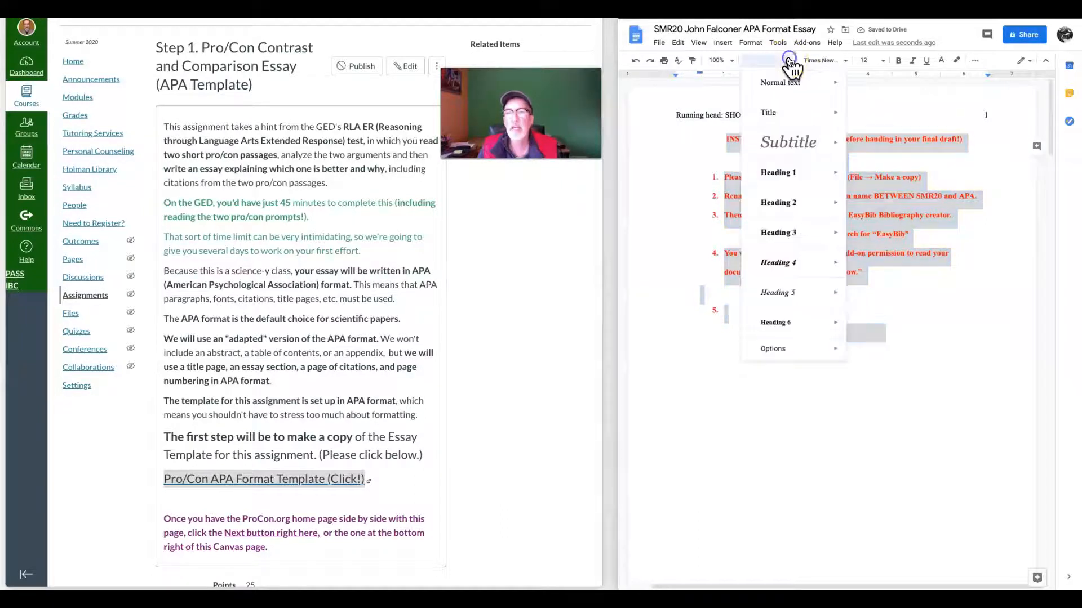
left_click(879, 90)
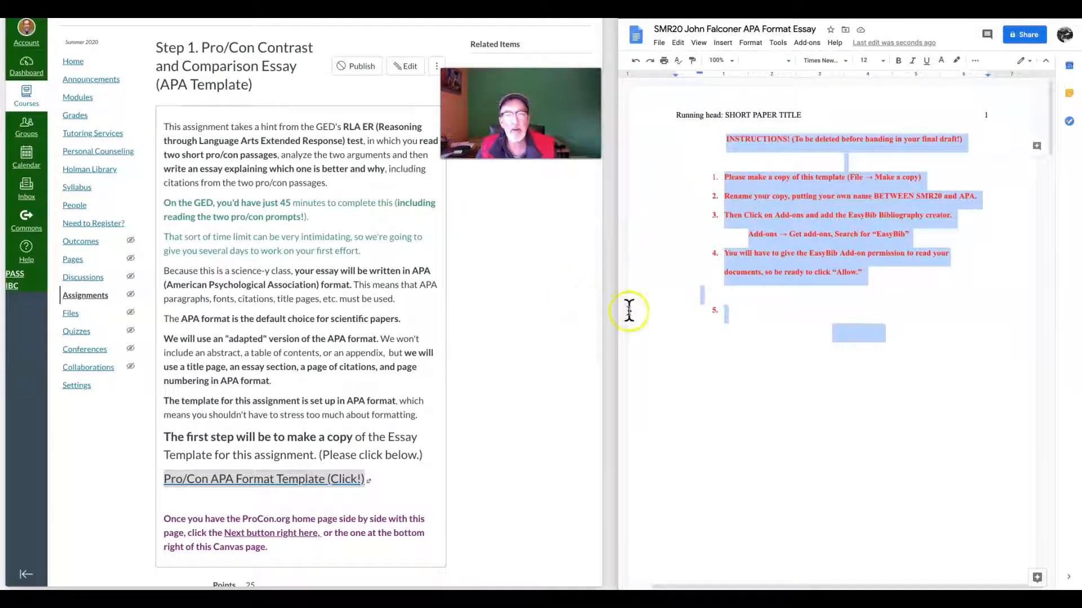
Review the options for opening the Pro/Con APA Format Template link and check the essay copy's file name.
right_click(267, 479)
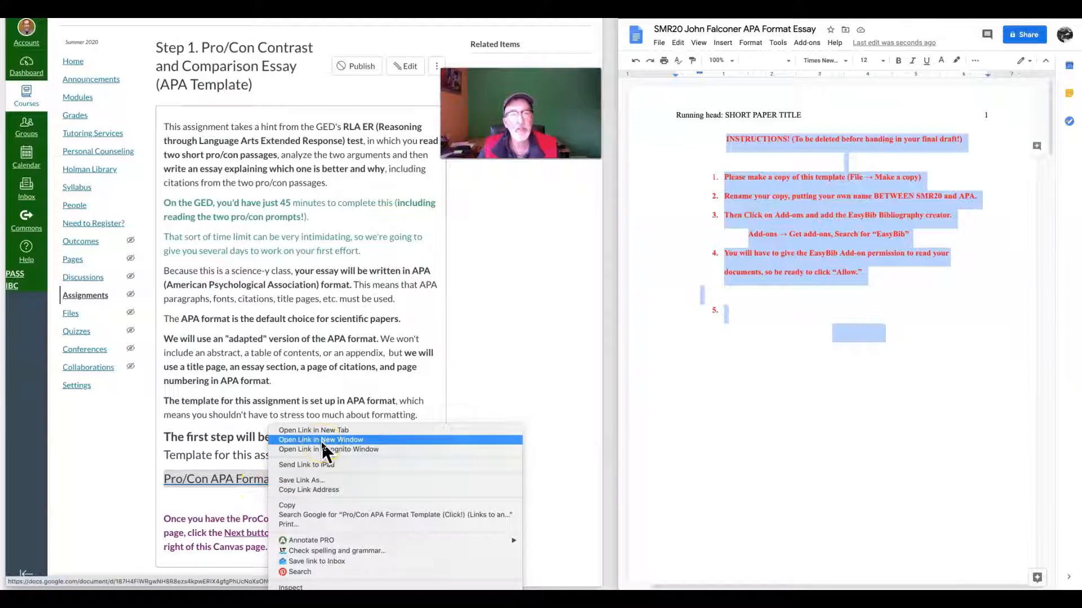
left_click(651, 398)
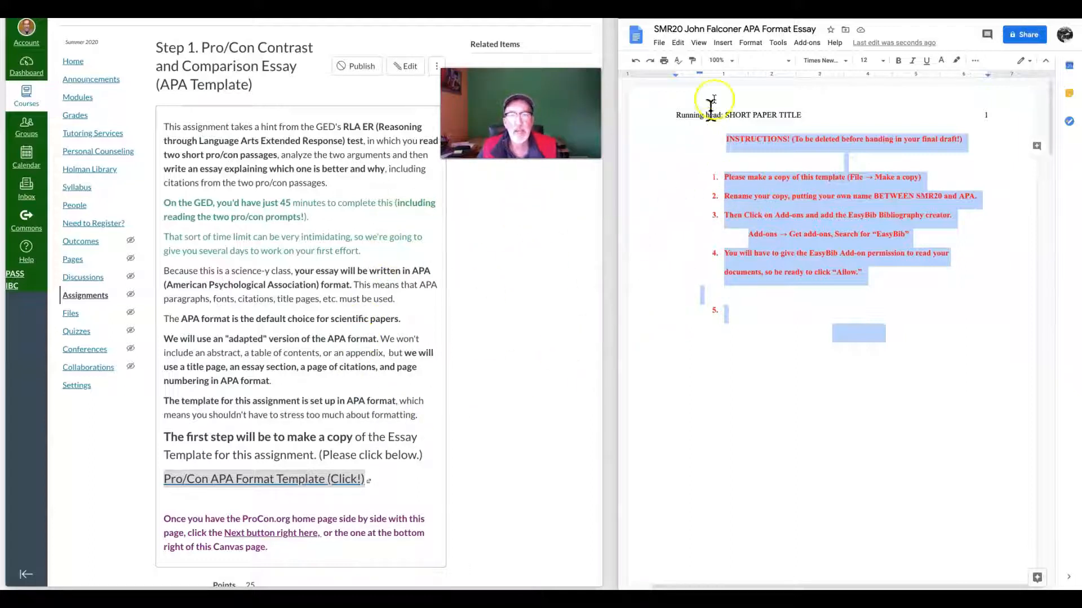
left_click(708, 28)
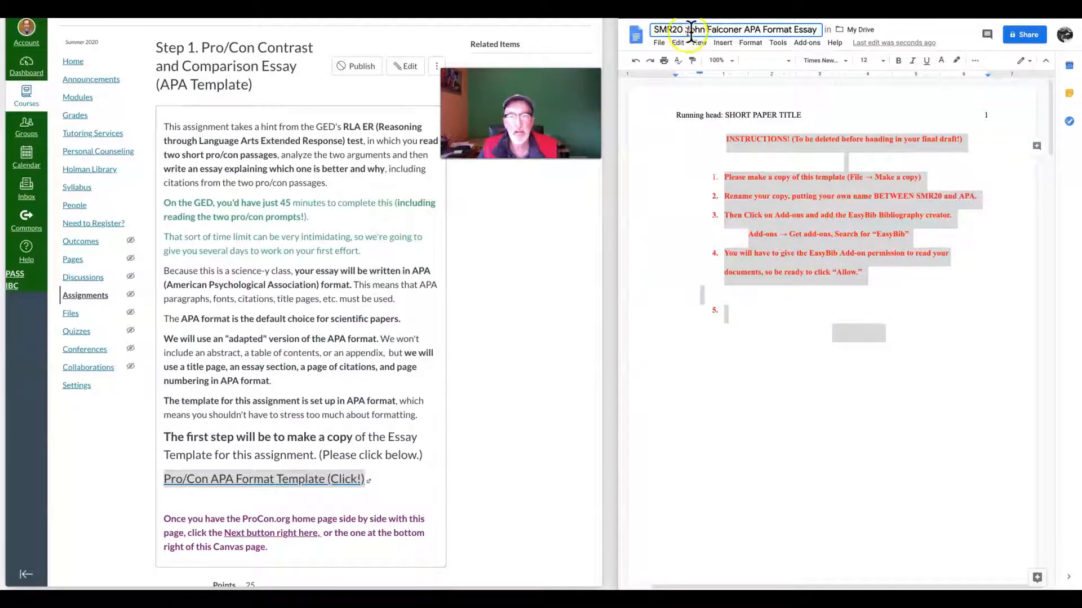
key("Return")
Look over the available EasyBib Bibliography Creator add-on commands and clear the selection of the essay text.
left_click(810, 43)
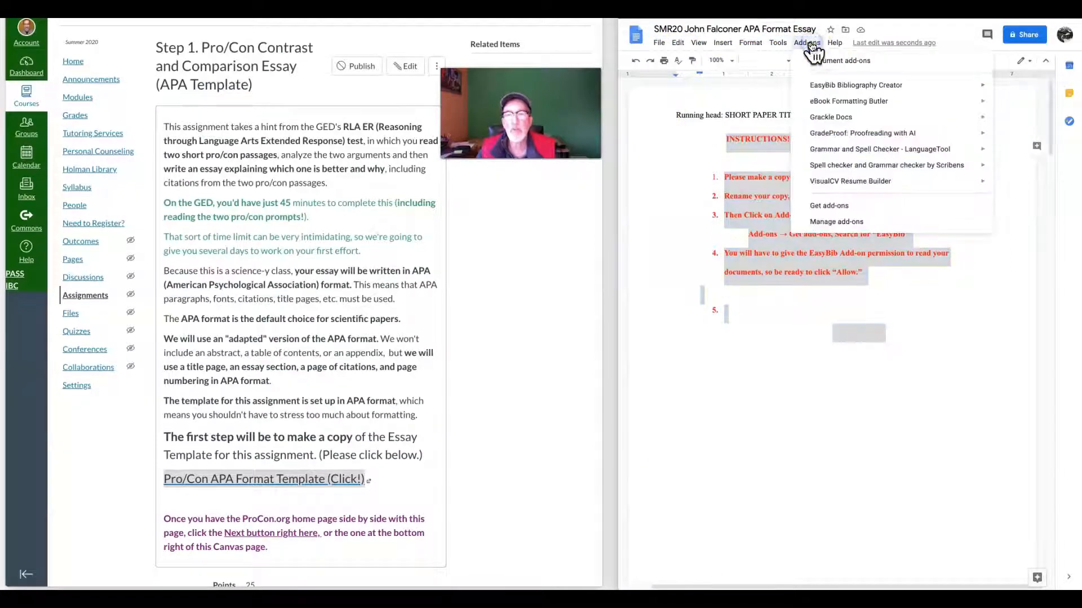
mouse_move(818, 90)
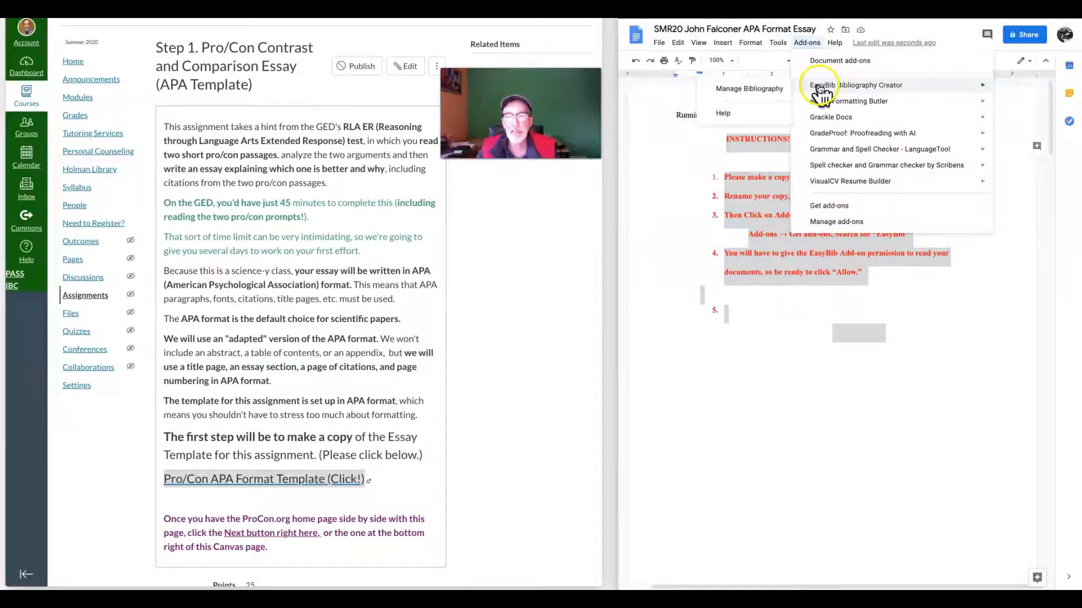
left_click(670, 137)
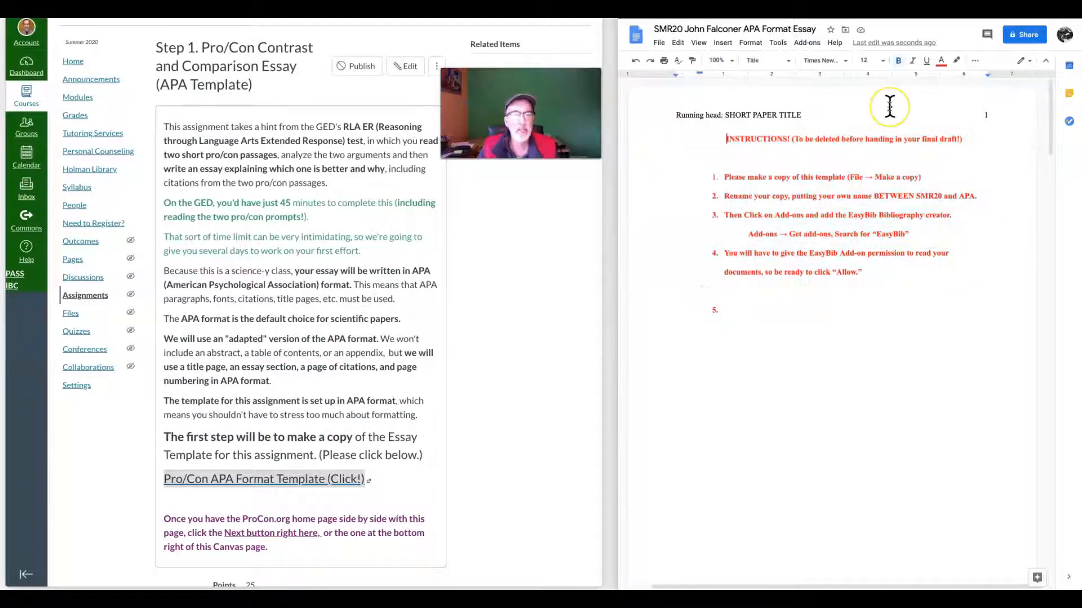